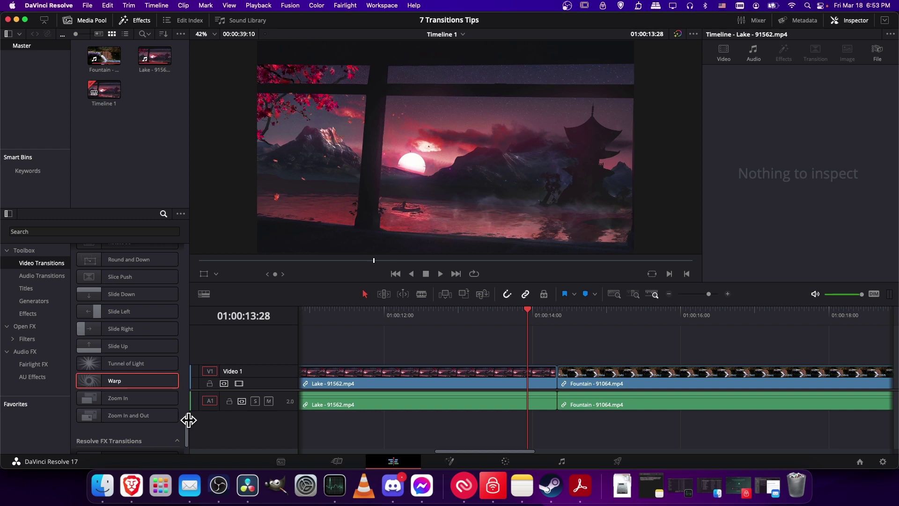
Drop a Cross Dissolve from the Dissolve section onto the Lake–Fountain cut and preview it.
left_click_drag(187, 425, 189, 251)
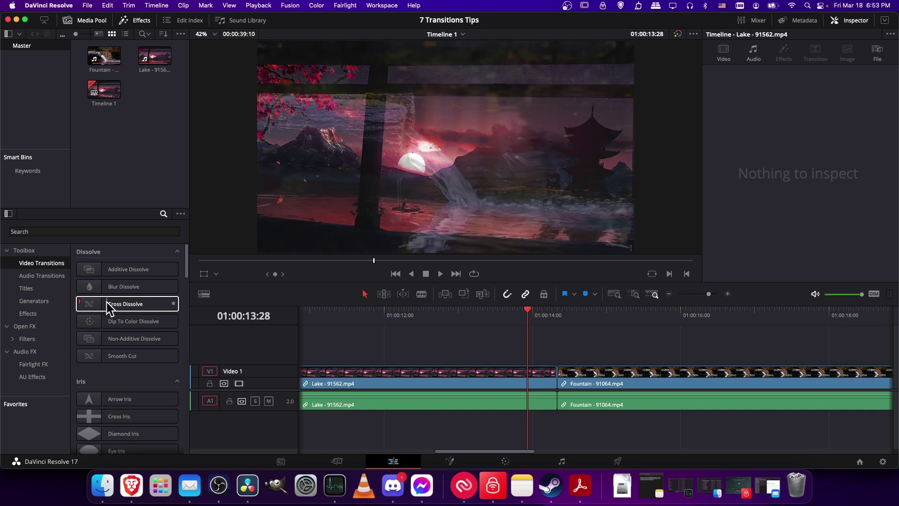
left_click_drag(103, 310, 554, 379)
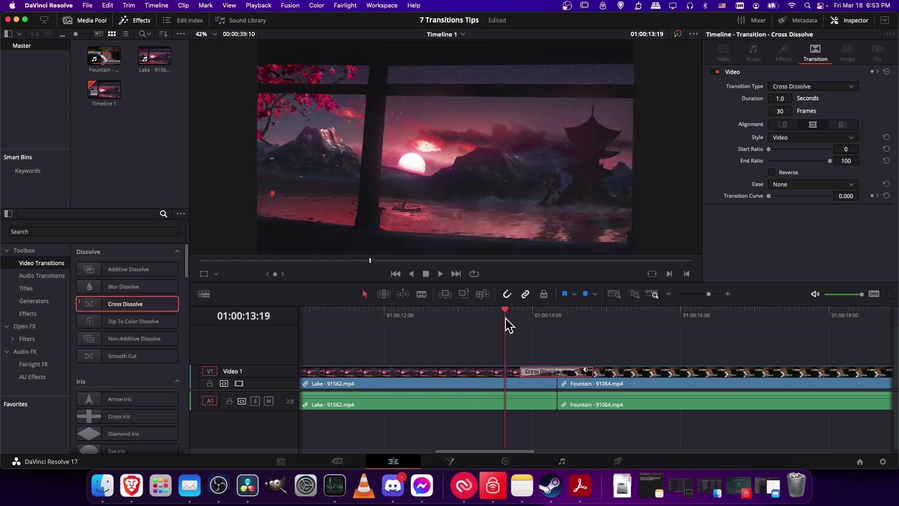
key("space")
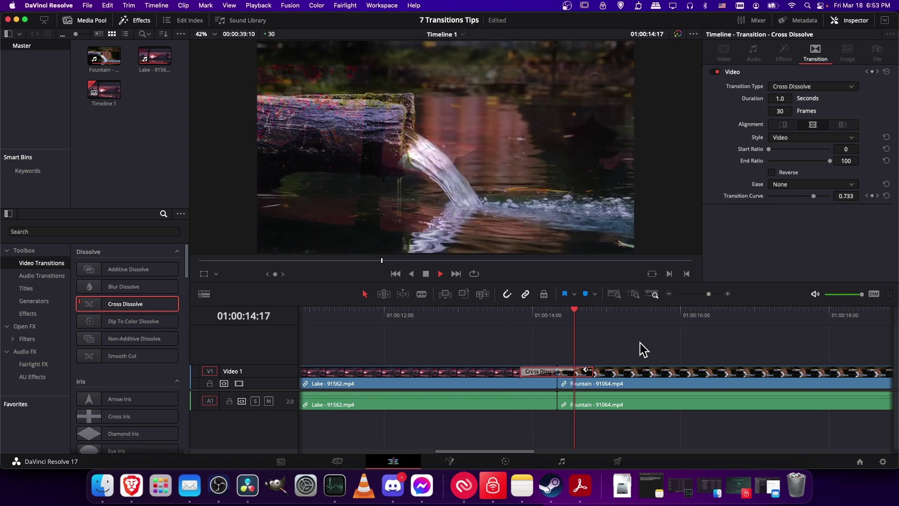
key("space")
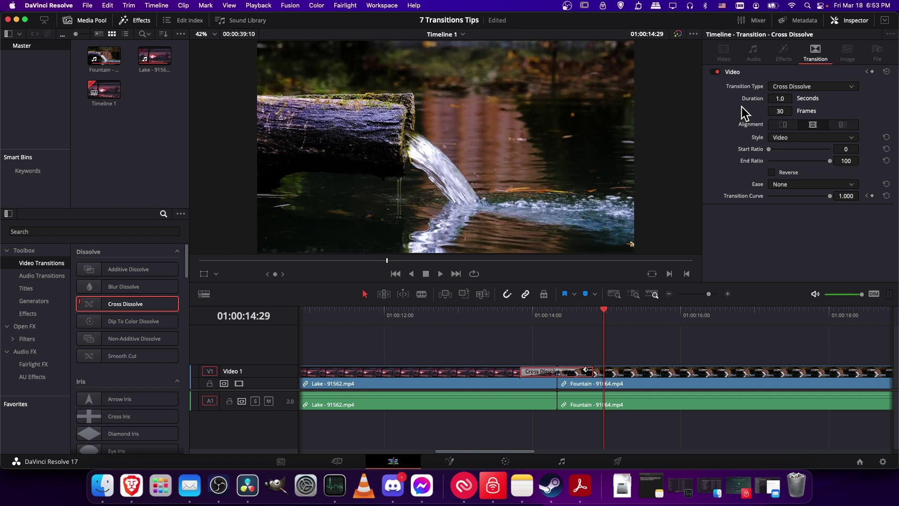
Set the Cross Dissolve's Ease to In & Out, preview it, and lengthen it to 2.0 seconds.
left_click(781, 186)
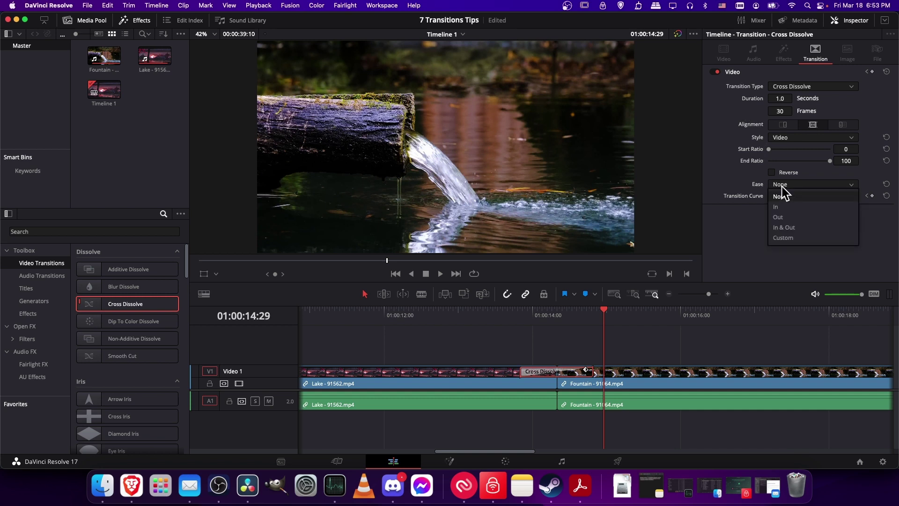
left_click(789, 227)
left_click(508, 325)
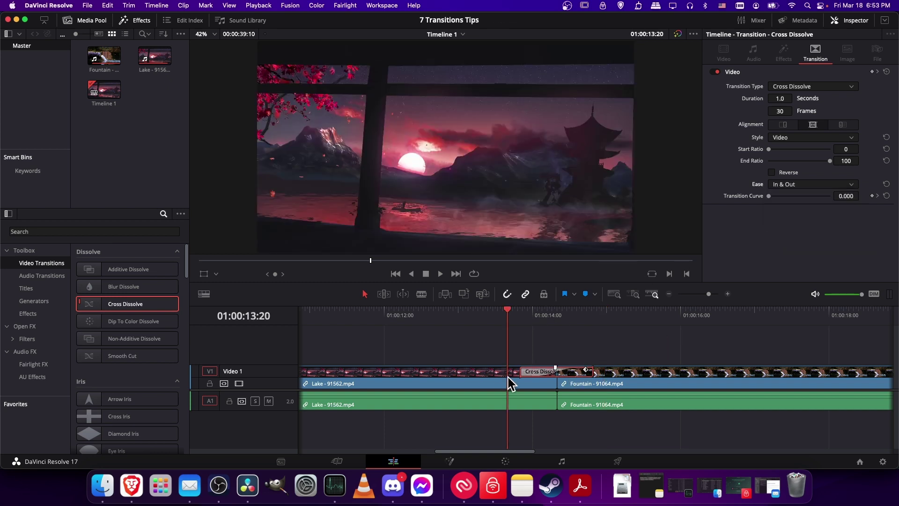
left_click(609, 330)
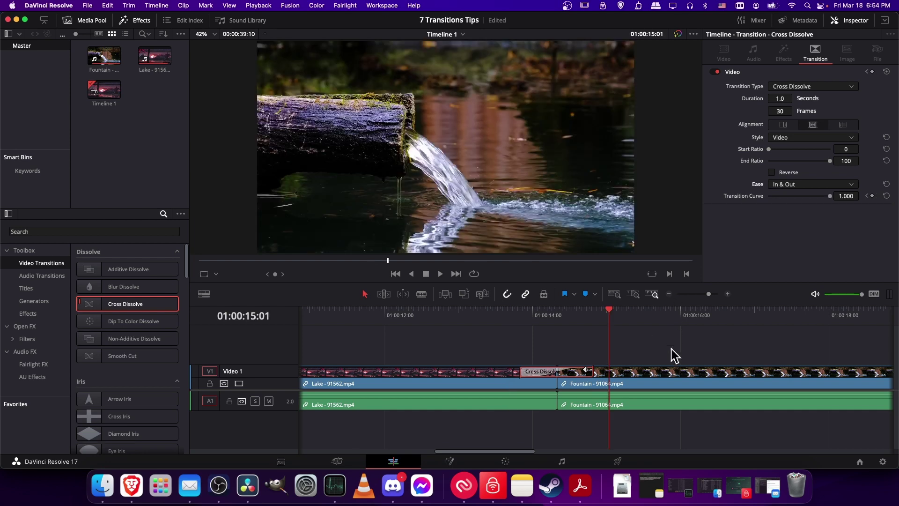
left_click(505, 325)
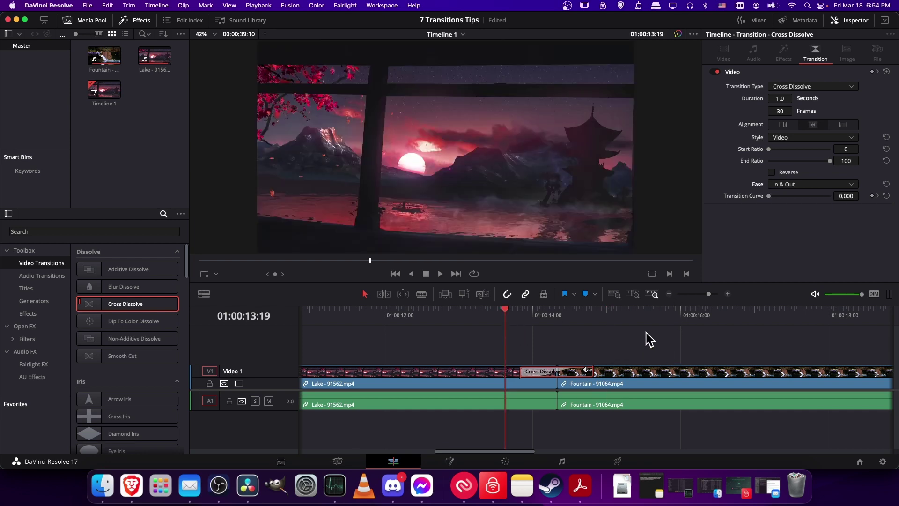
key("space")
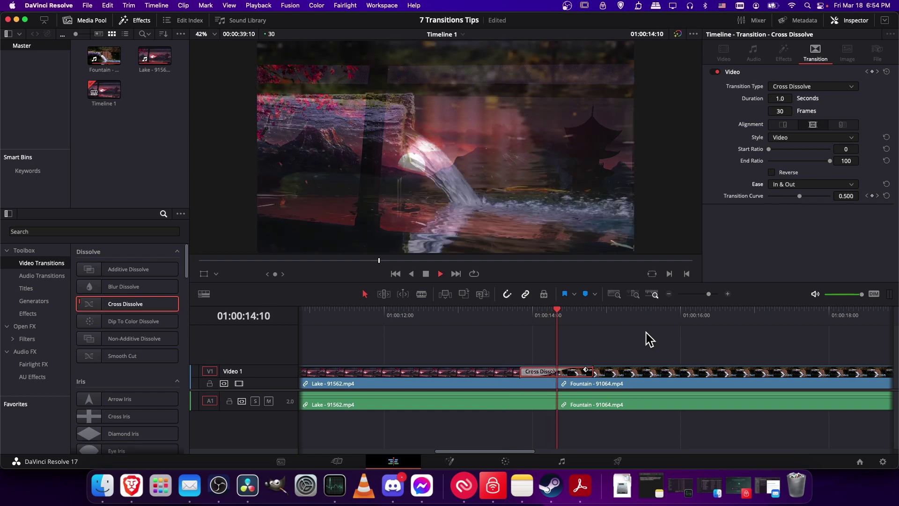
left_click(556, 317)
left_click_drag(785, 96, 794, 112)
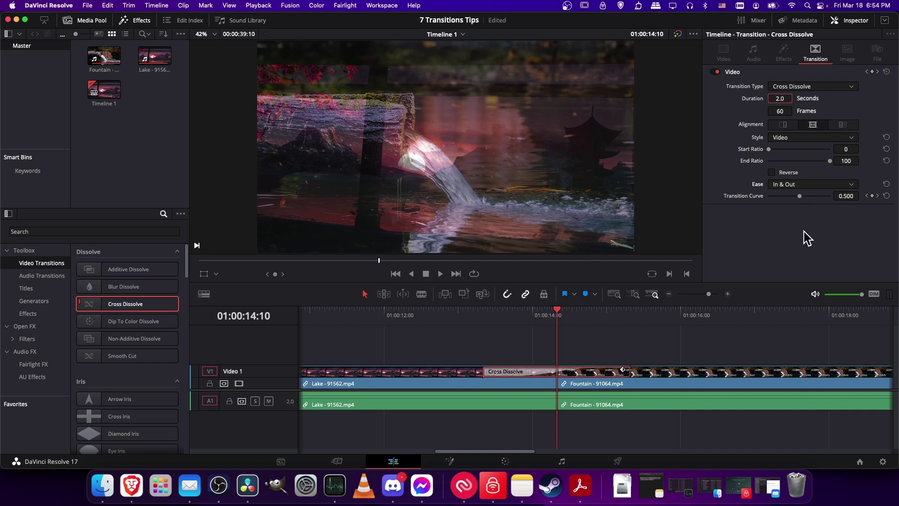
left_click(607, 336)
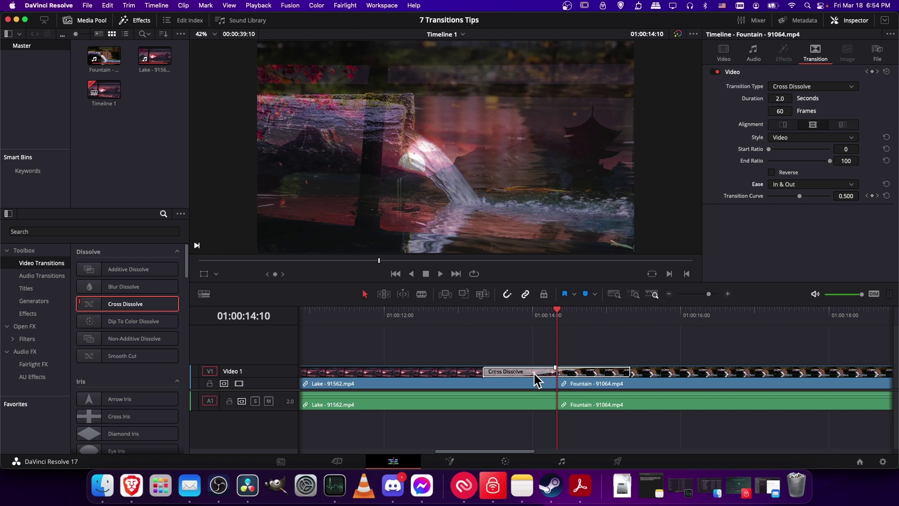
Create a transition preset from the dissolve named 'Cross Dissolve - InAndOutEase 2 Sec Duration'.
right_click(534, 378)
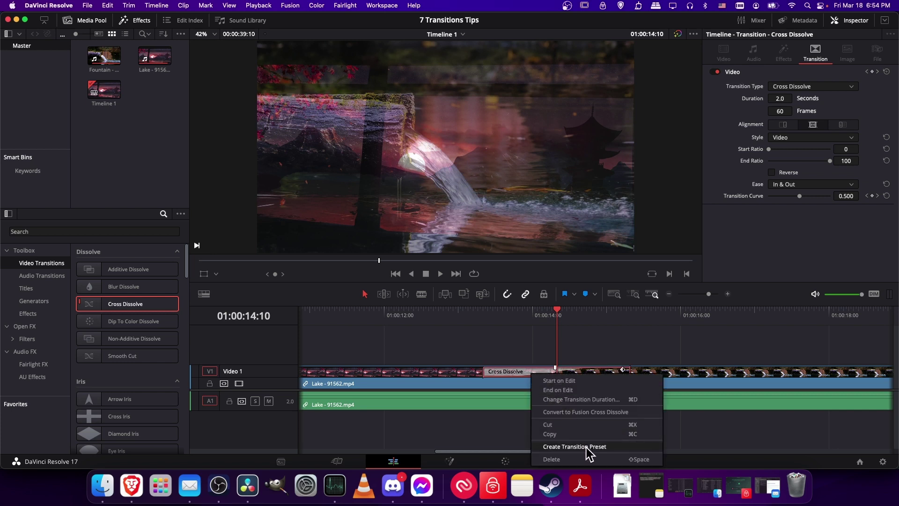
left_click(587, 448)
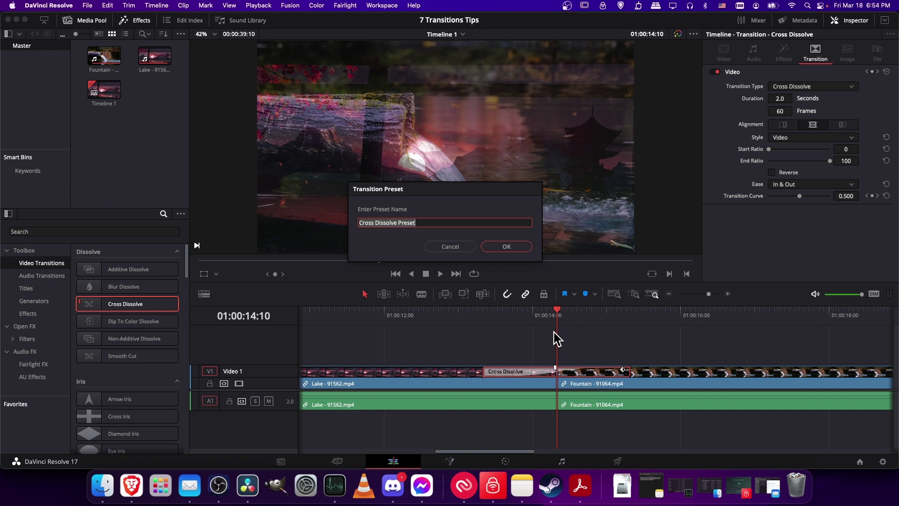
key("Right")
key("BackSpace")
key("BackSpace")
key("BackSpace")
key("BackSpace")
key("BackSpace")
key("BackSpace")
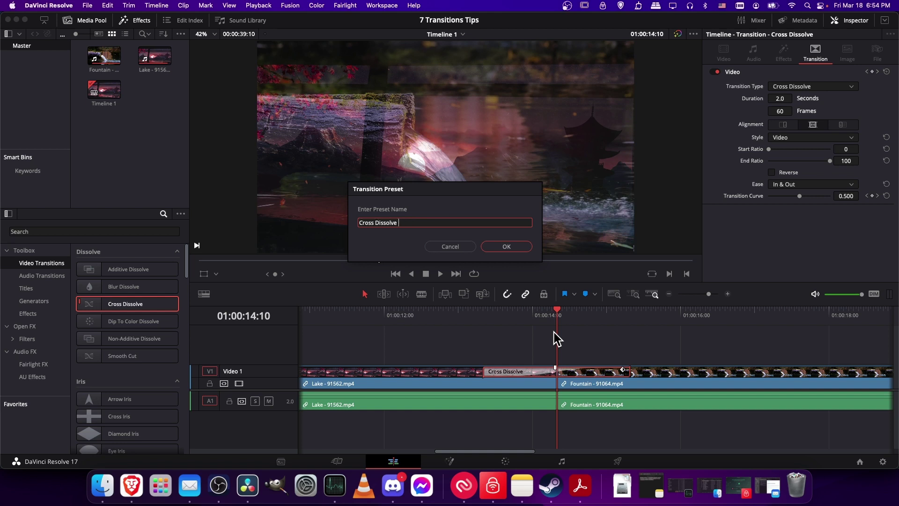
type("- InAndOutEase 2 Sec")
type(" Duration")
left_click(501, 247)
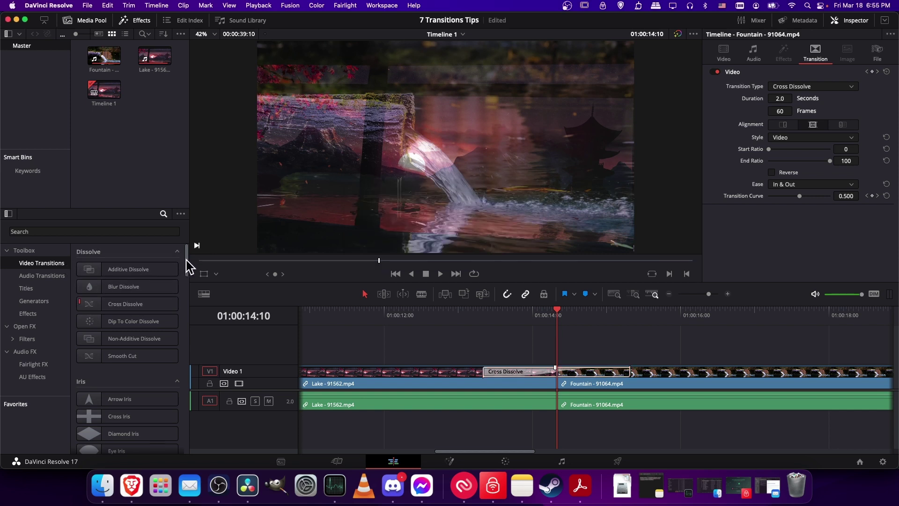
Replace the cut's dissolve with the saved user Cross Dissolve preset from the User section.
left_click_drag(190, 246, 178, 357)
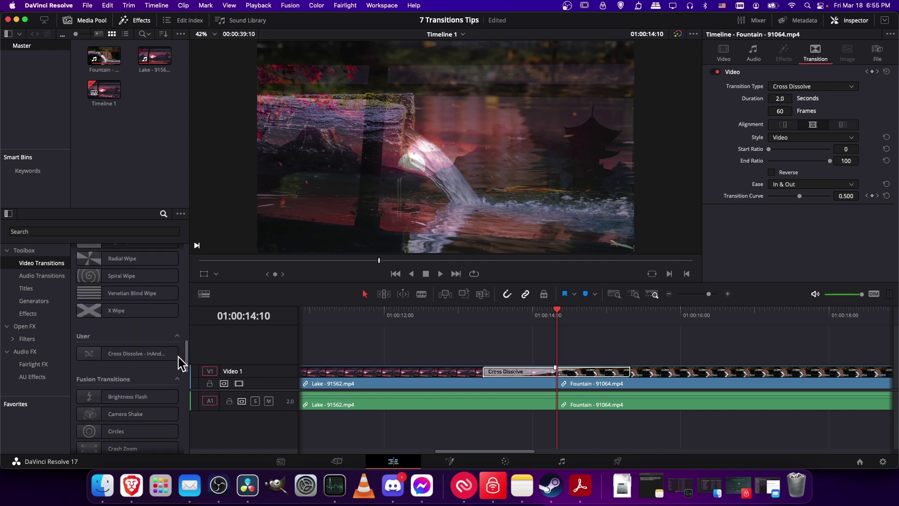
scroll(178, 346, "down", 10)
left_click(163, 290)
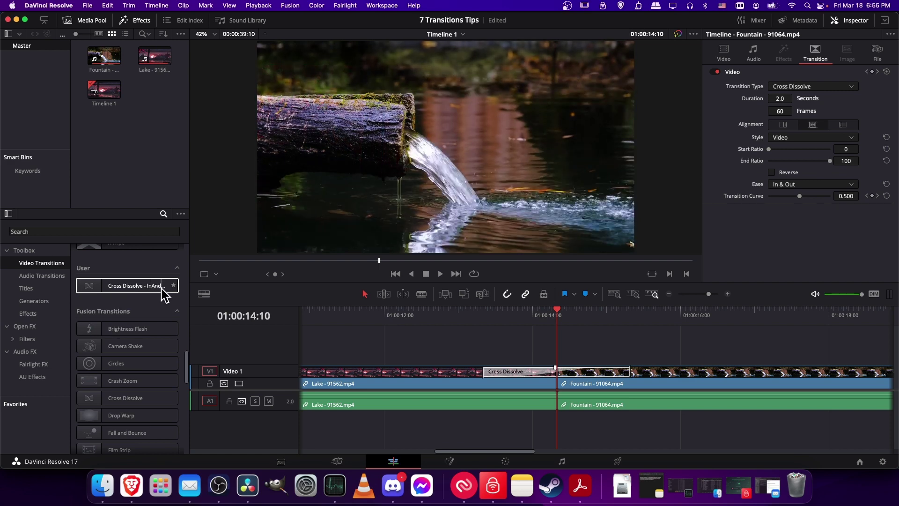
left_click_drag(163, 295, 539, 375)
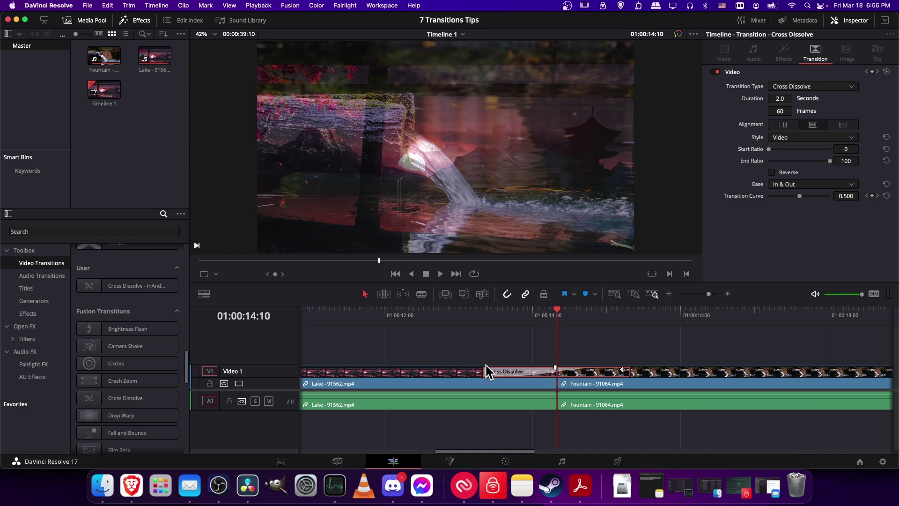
key("Delete")
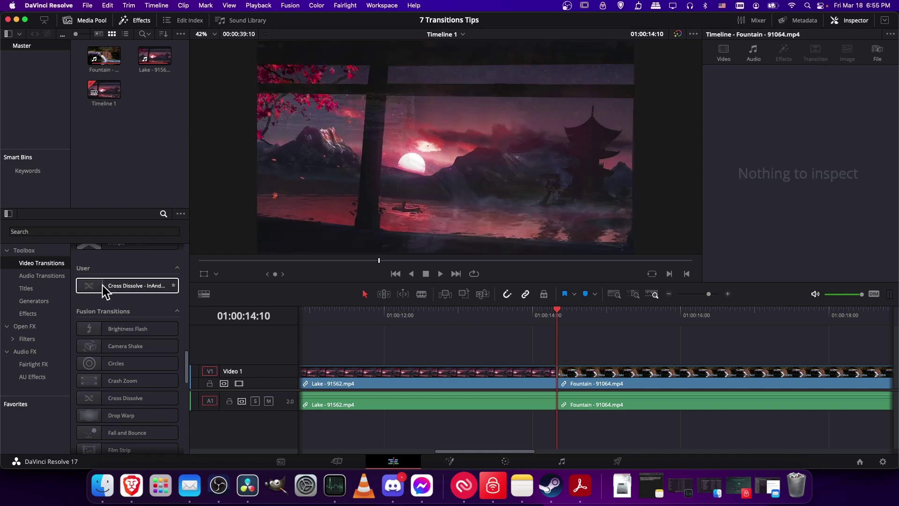
left_click_drag(100, 286, 564, 372)
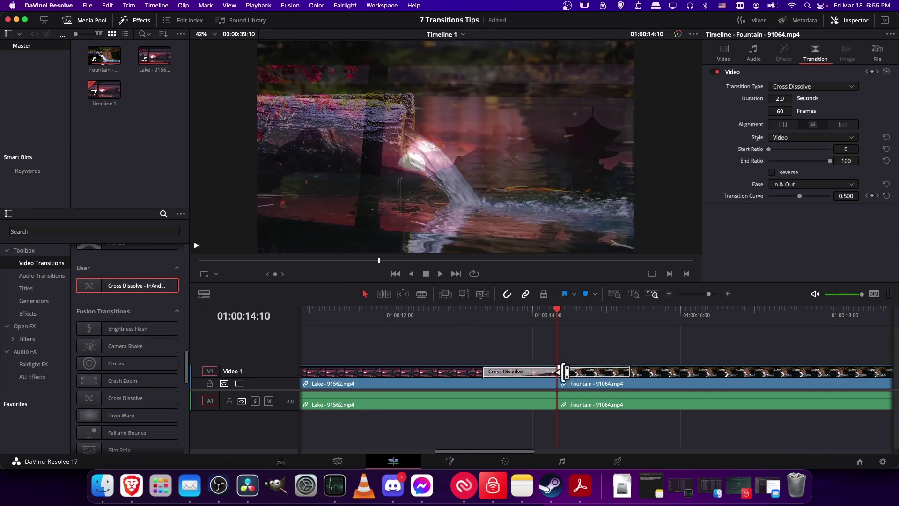
Play through the preset dissolve and save the '7 Transitions Tips' project.
left_click(523, 322)
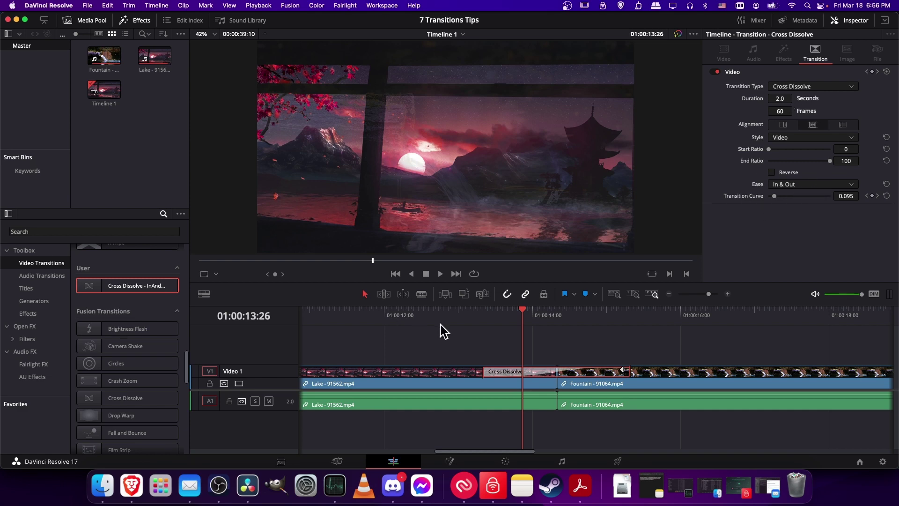
left_click(483, 312)
key("space")
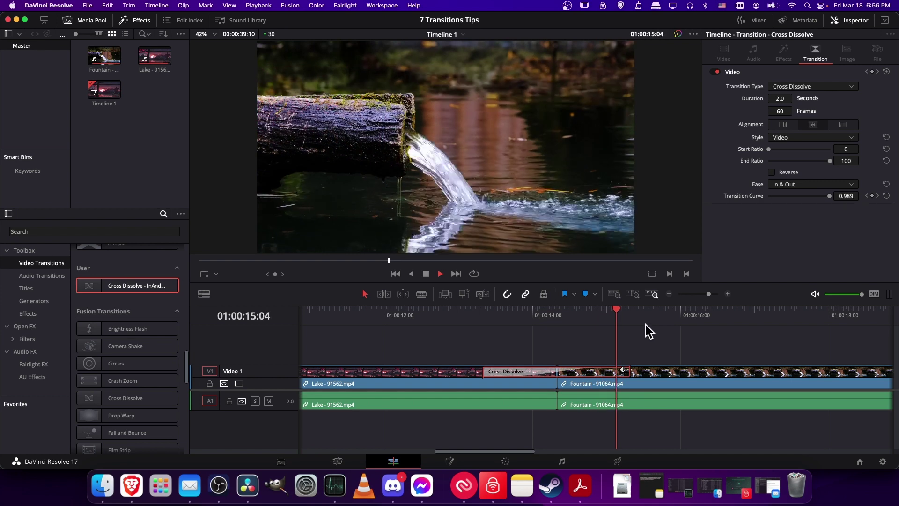
key("space")
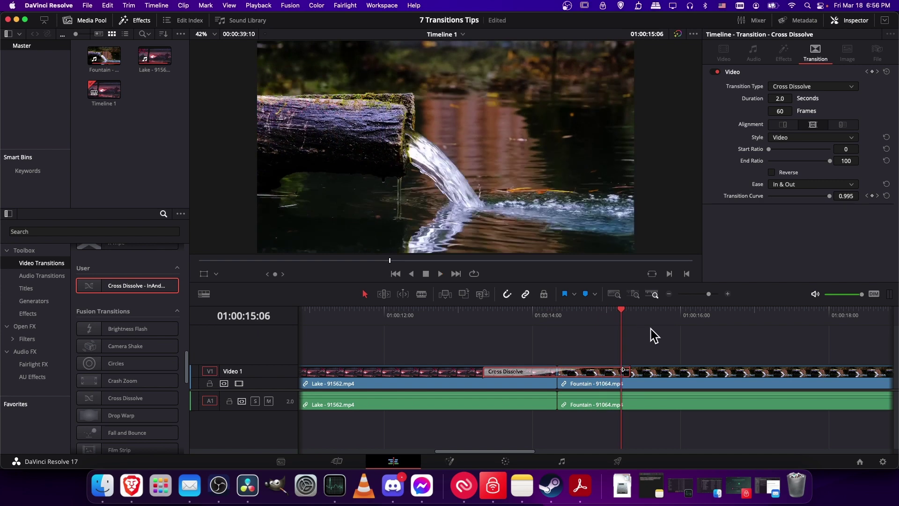
key("super+s")
left_click(526, 367, "super")
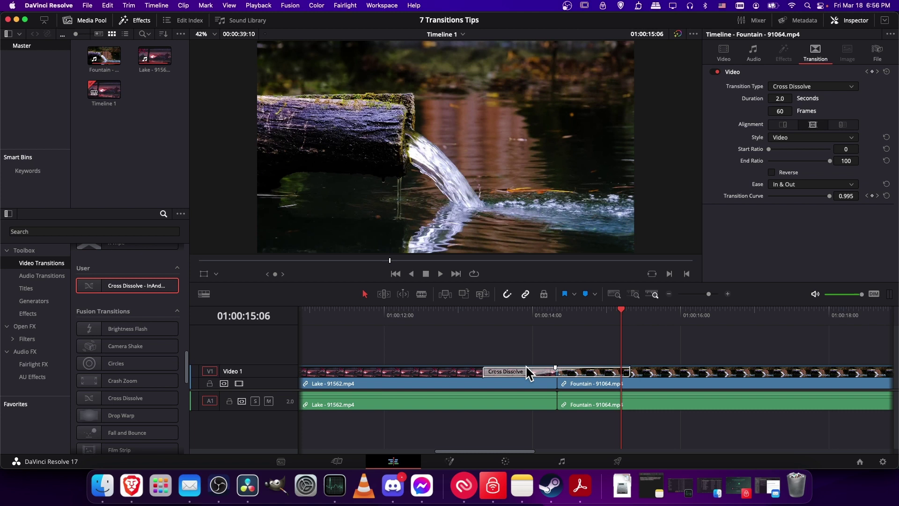
left_click(527, 368)
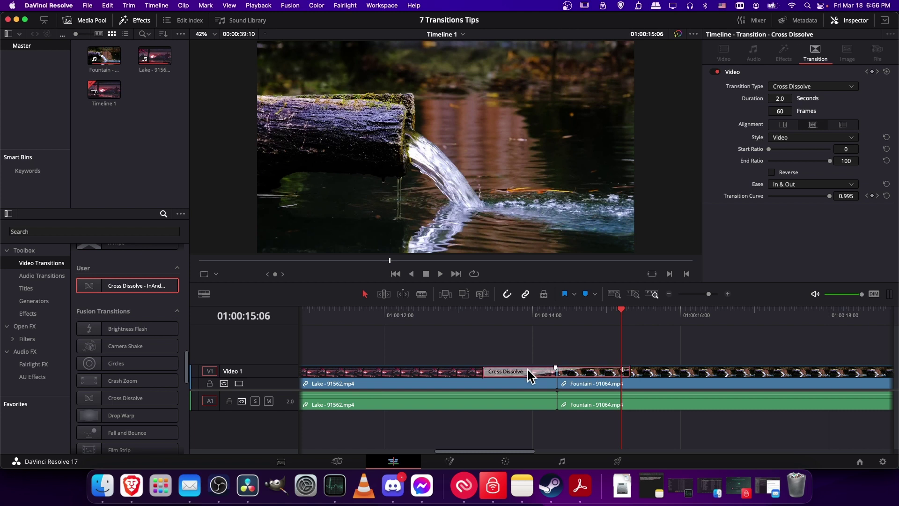
key("Delete")
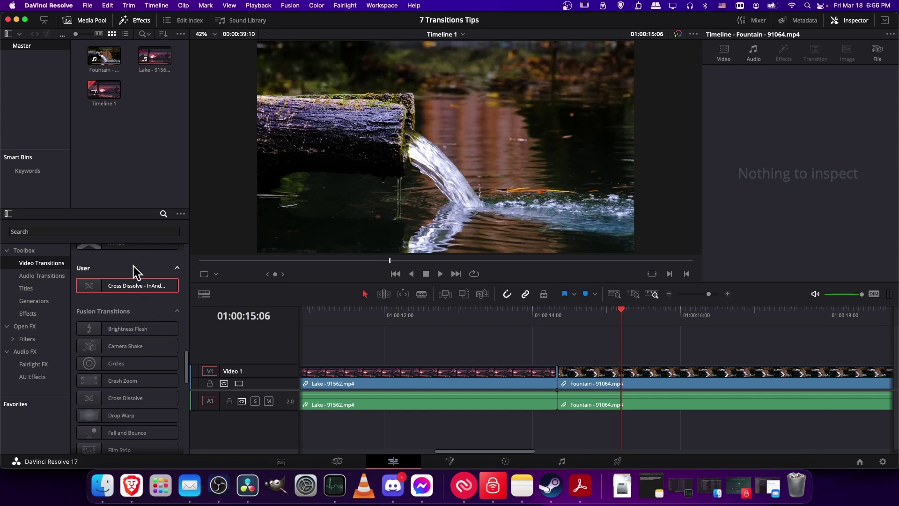
scroll(125, 267, "down", 2)
scroll(125, 267, "up", 2)
scroll(124, 279, "down", 2)
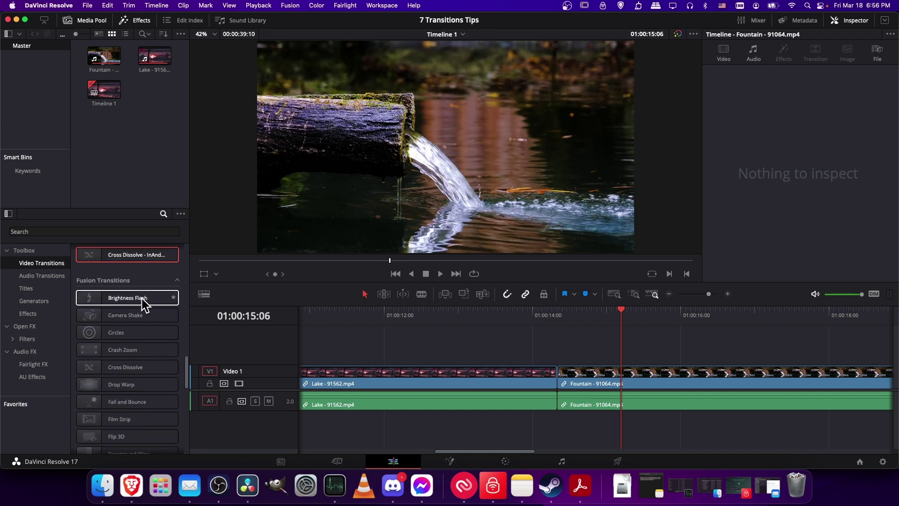
mouse_move(95, 296)
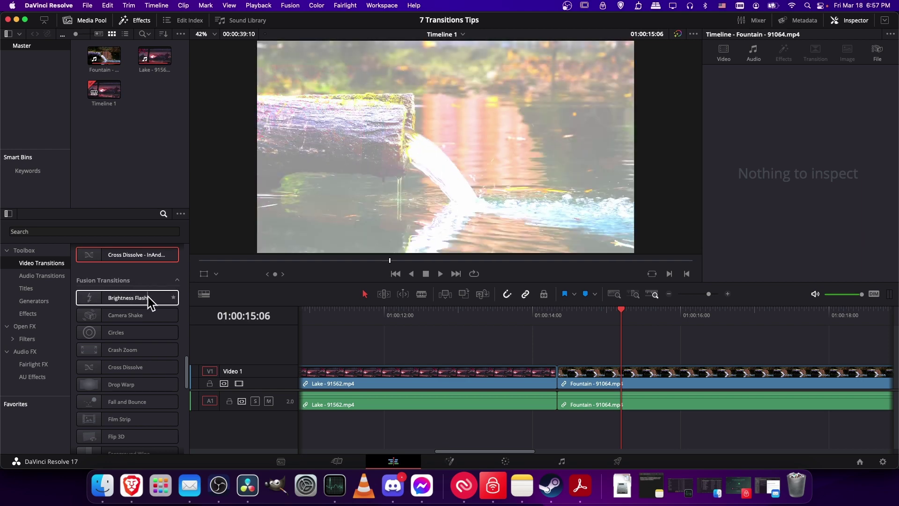
scroll(166, 286, "down", 4)
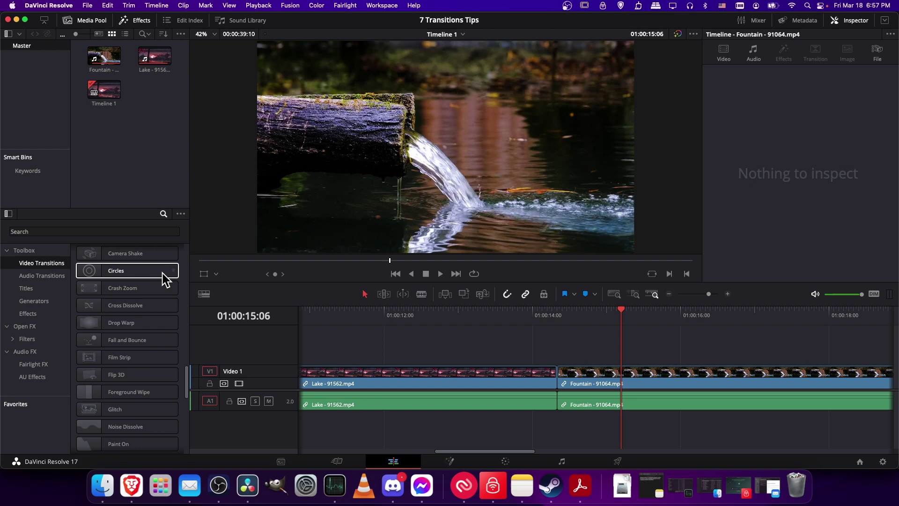
scroll(162, 273, "down", 6)
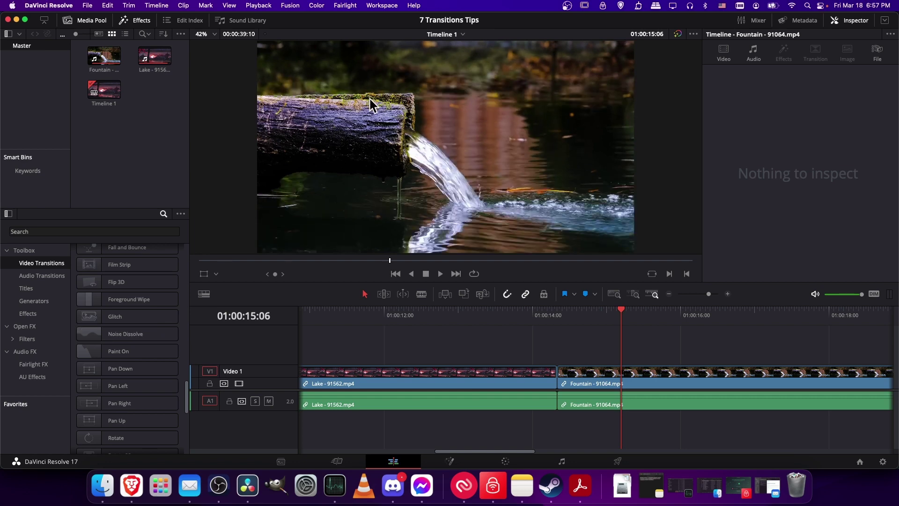
scroll(154, 309, "down", 8)
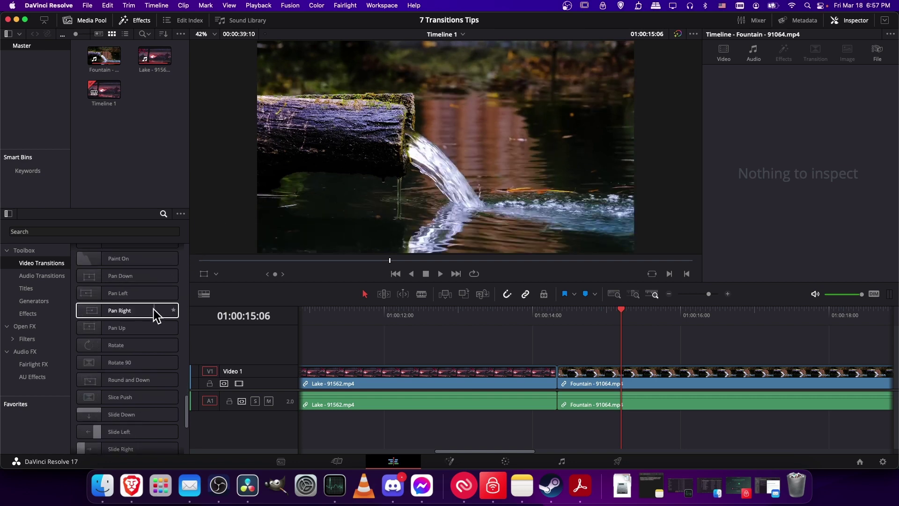
scroll(124, 380, "down", 2)
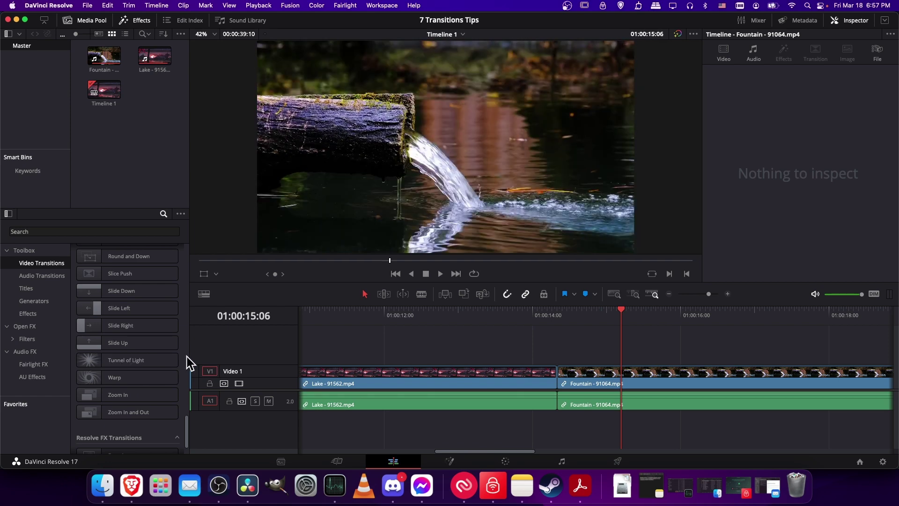
scroll(187, 356, "down", 2)
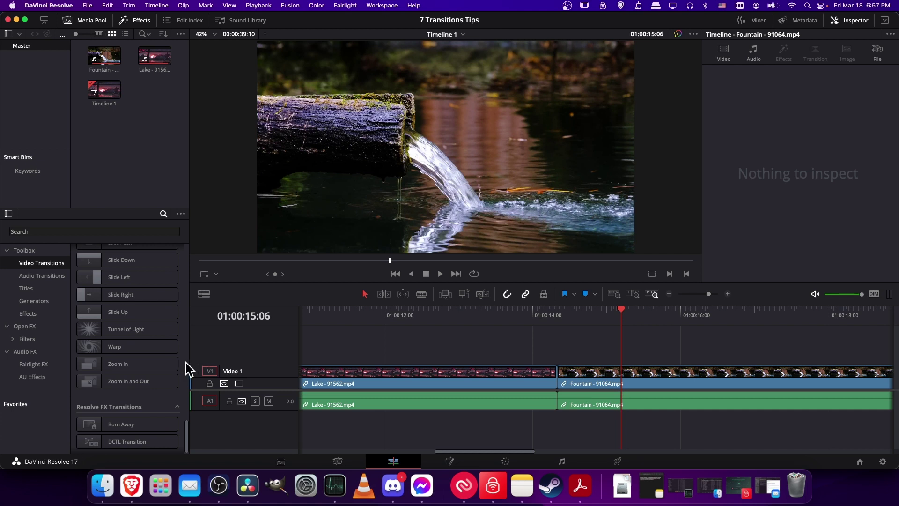
scroll(182, 361, "up", 8)
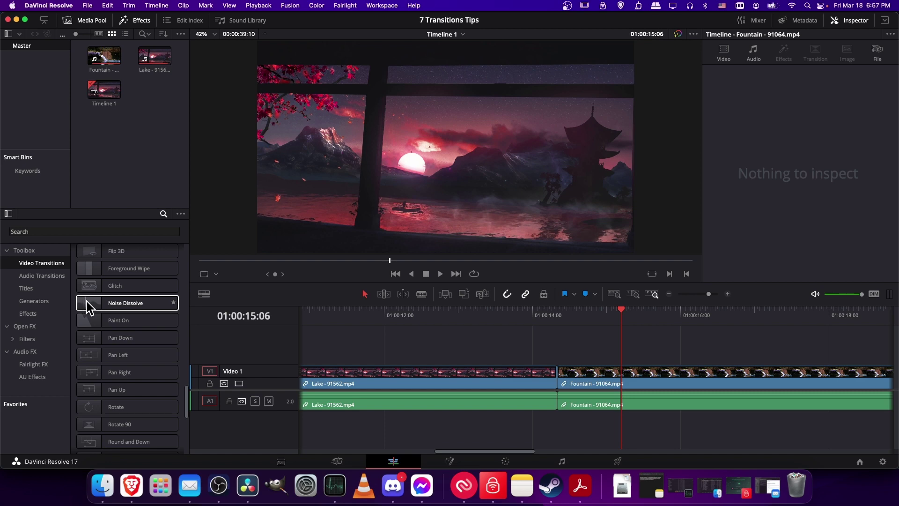
Drop a Noise Dissolve onto the Lake–Fountain cut and select it.
left_click_drag(88, 302, 558, 376)
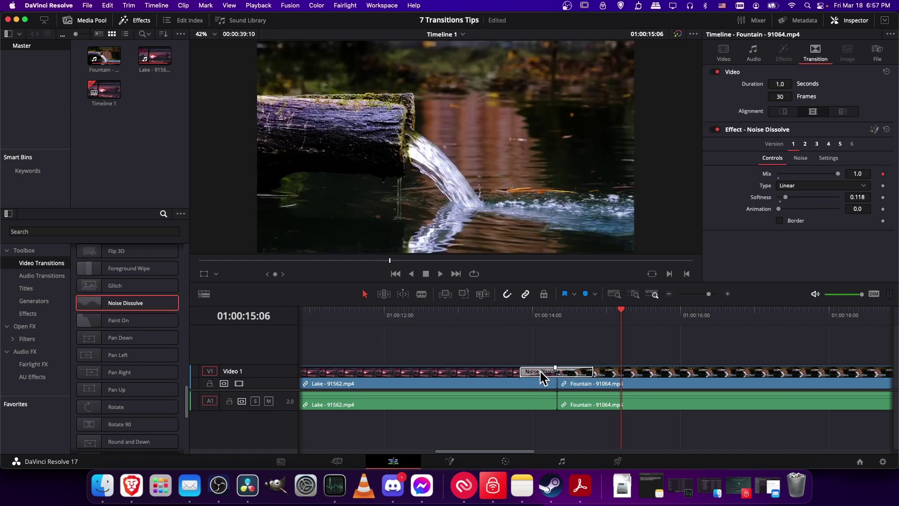
left_click(541, 373)
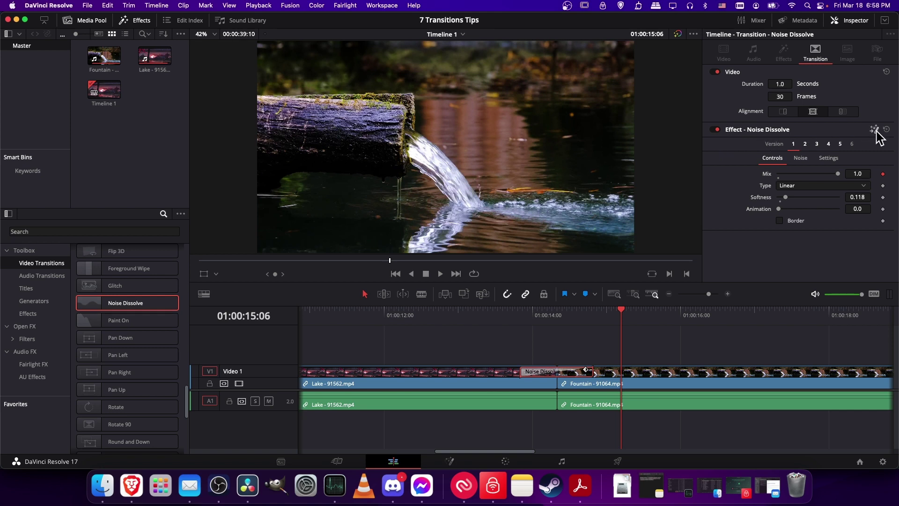
Open the Noise Dissolve in Fusion, expand the NoiseDissolve group, move MediaOut1 aside, and select Dissolve1.
left_click(875, 130)
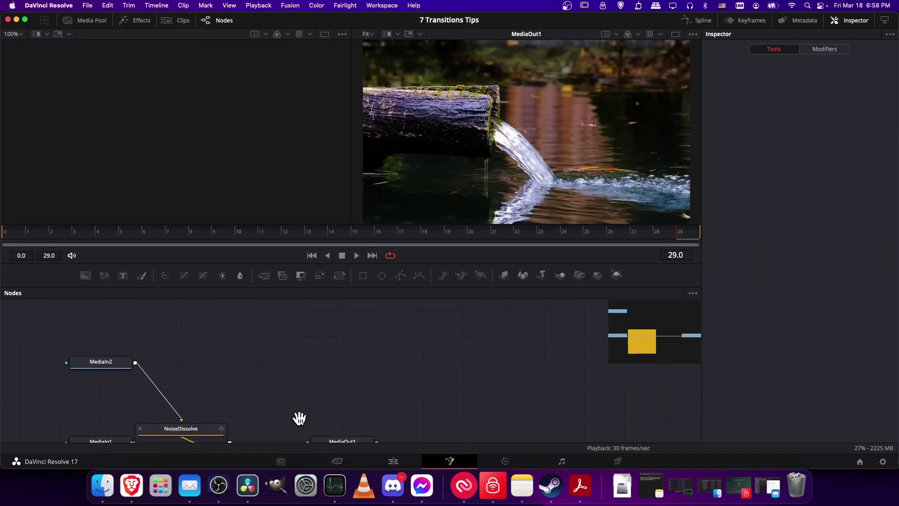
left_click_drag(293, 398, 336, 362)
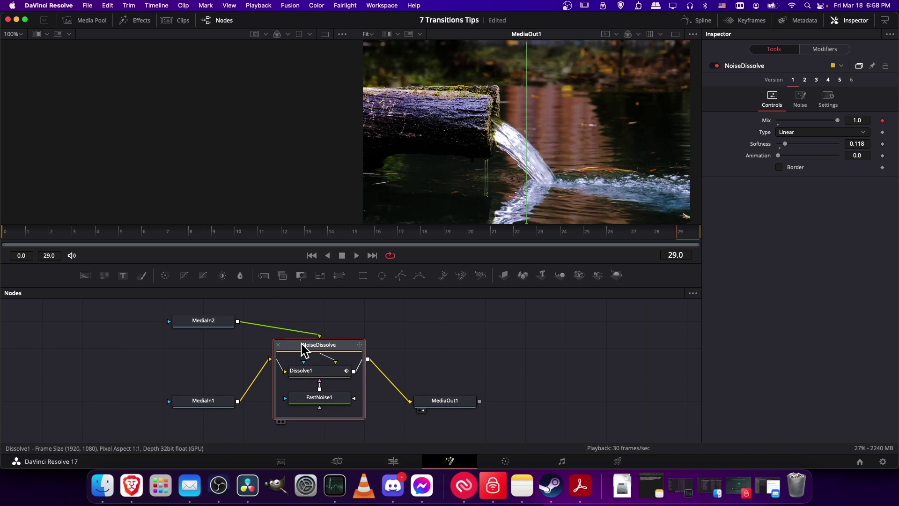
left_click(278, 346)
mouse_move(317, 373)
left_mouse_down()
mouse_move(328, 373)
mouse_move(327, 385)
left_mouse_up()
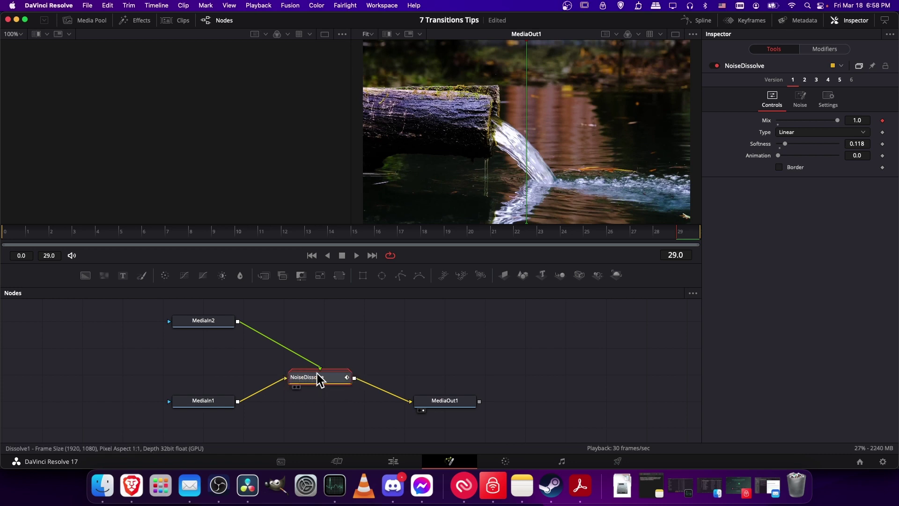
left_click_drag(327, 378, 326, 375)
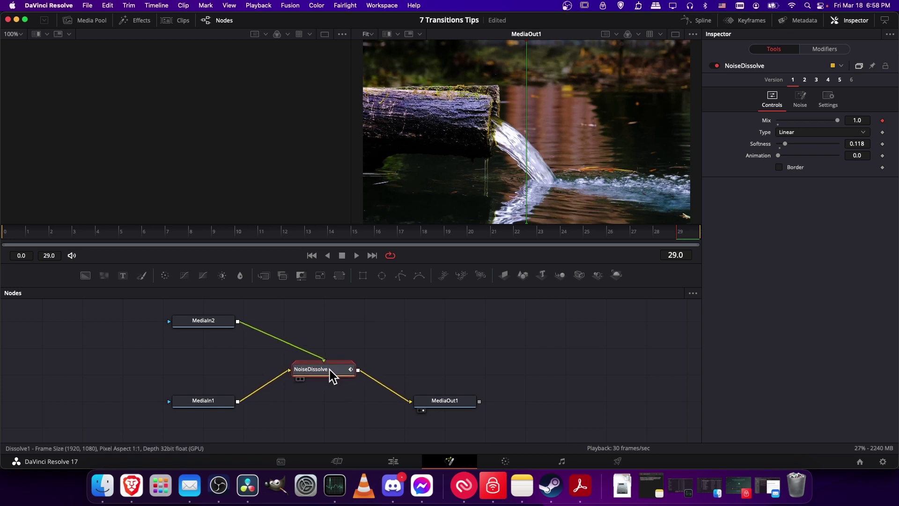
double_click(331, 375)
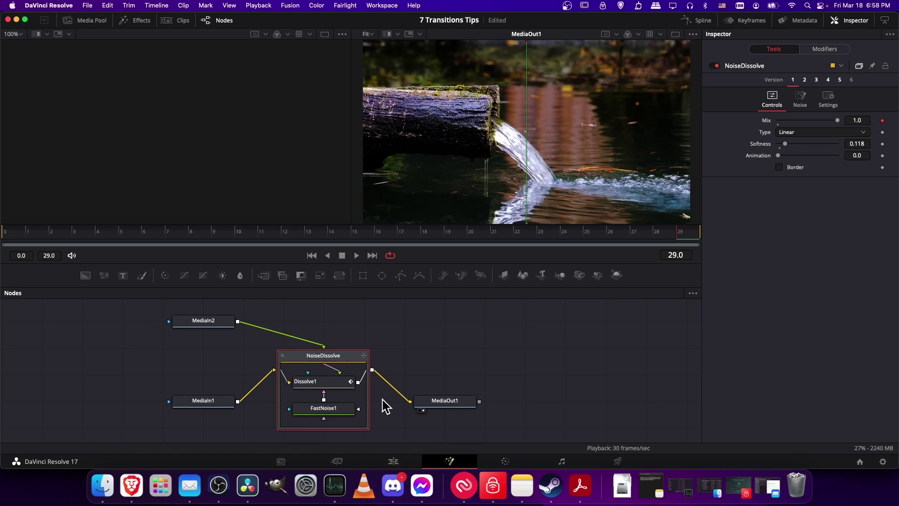
left_click_drag(446, 407, 490, 399)
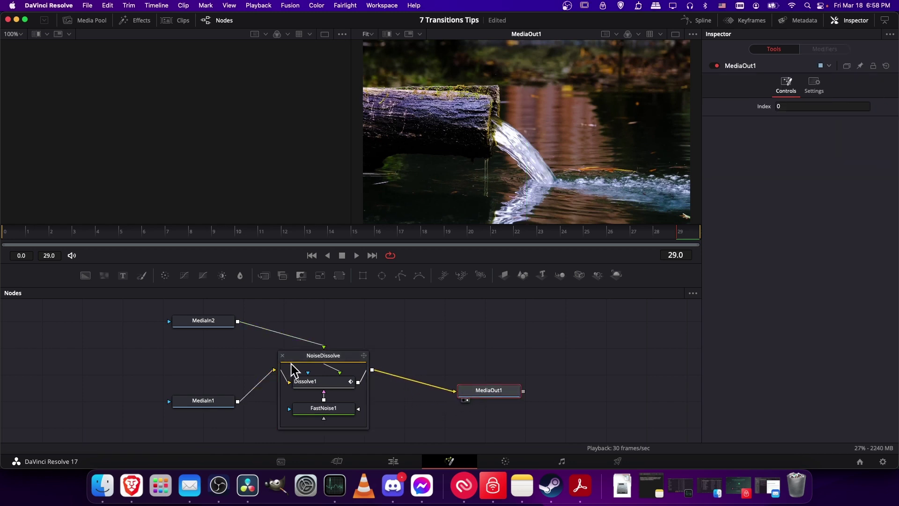
left_click(320, 380)
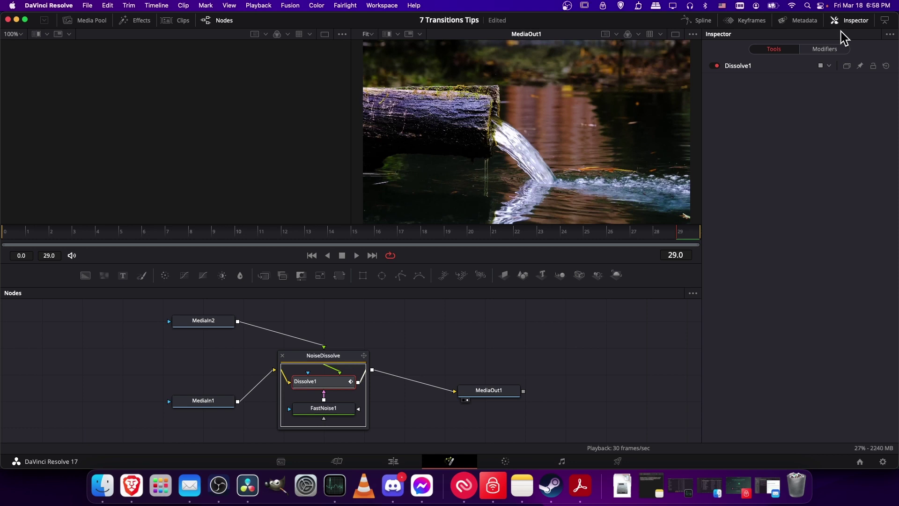
At mid-transition, drop Dissolve1's Softness to 0.0, then raise it to 0.323.
left_click(744, 65)
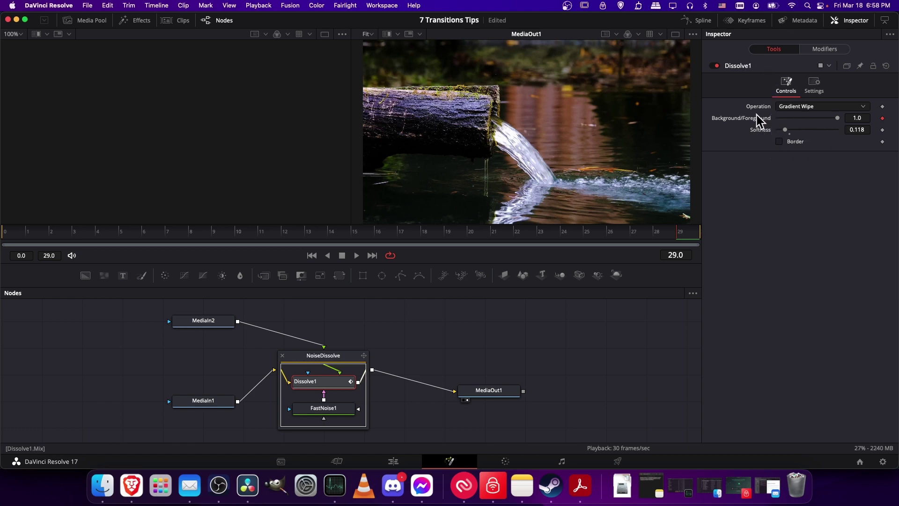
left_click_drag(13, 227, 304, 234)
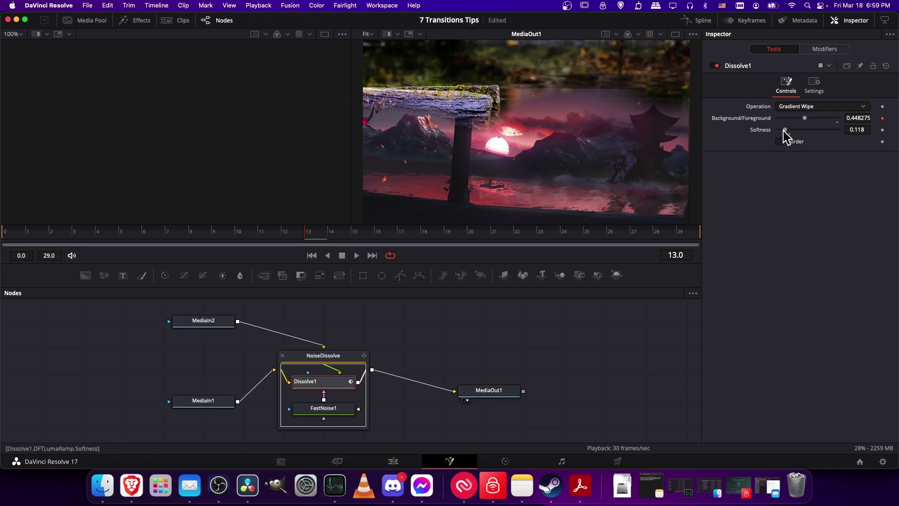
left_click_drag(786, 131, 777, 131)
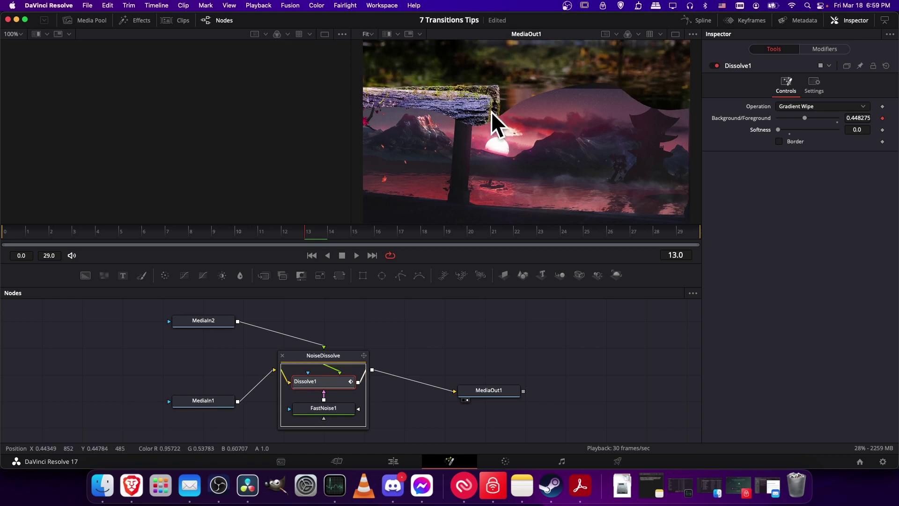
left_click_drag(779, 130, 798, 131)
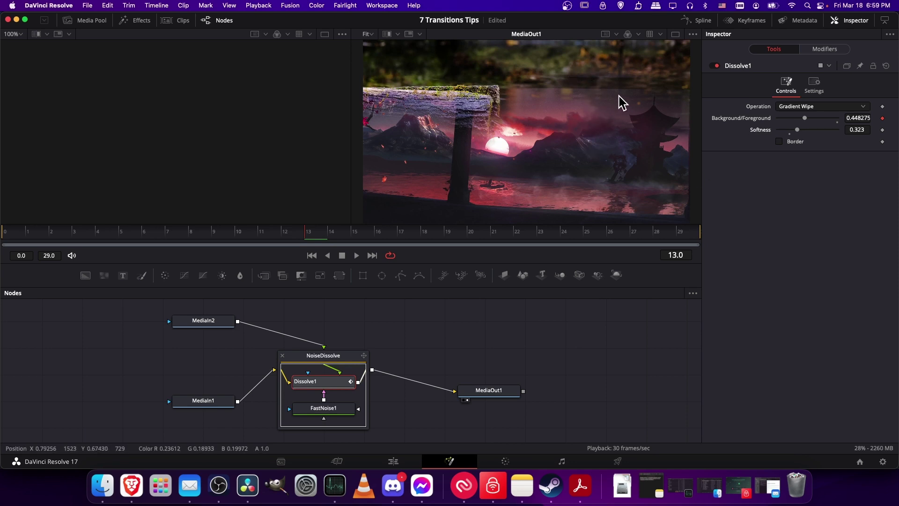
left_click(336, 362)
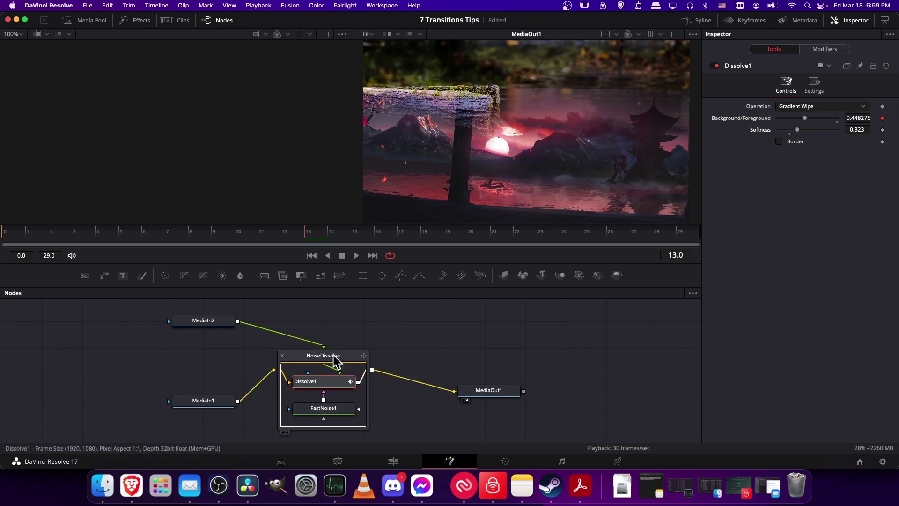
Check FastNoise1's settings, then sharpen Dissolve1's Softness to about 0.039.
left_click(338, 409)
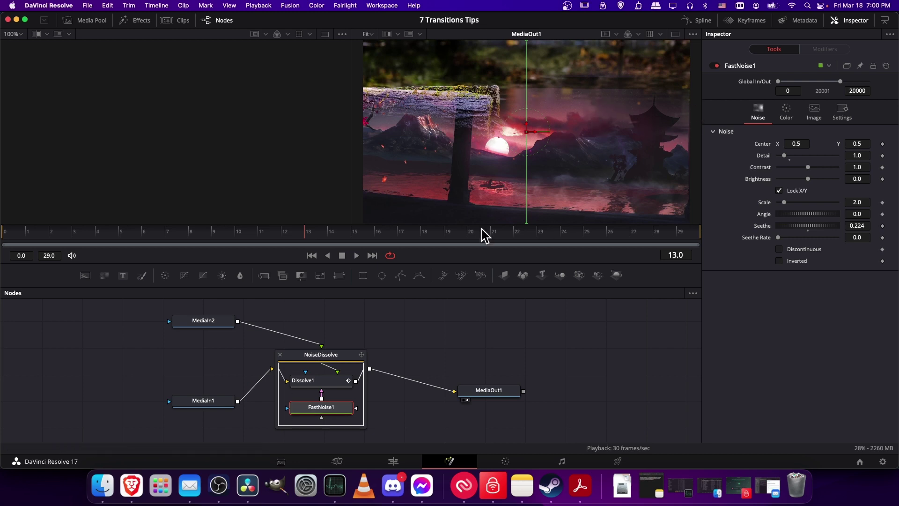
left_click(329, 380)
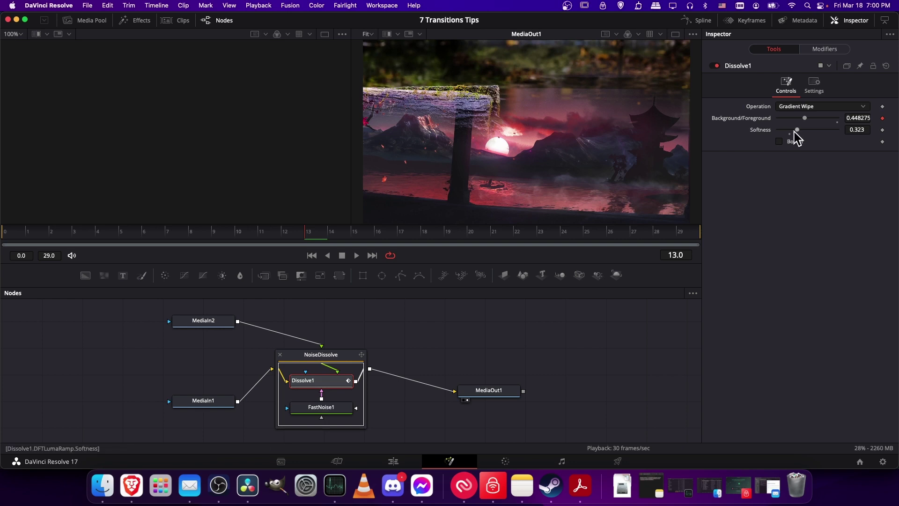
left_click_drag(797, 131, 780, 134)
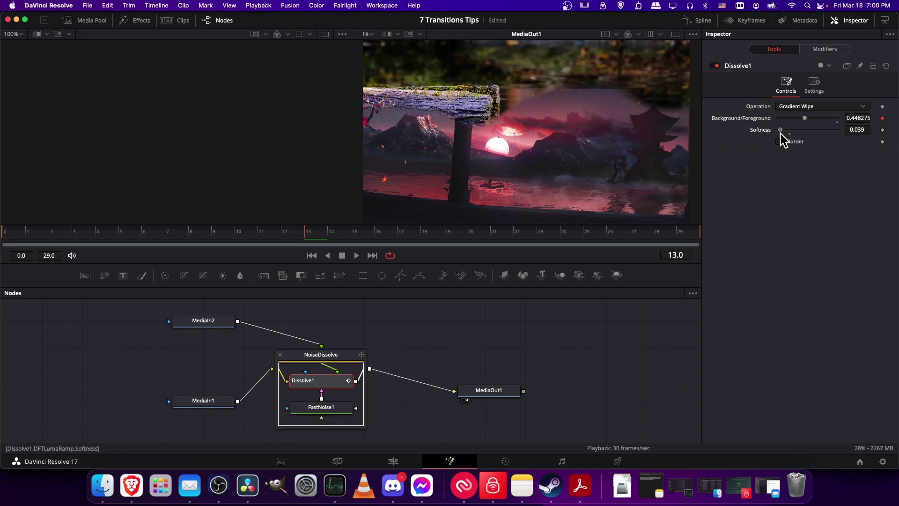
Enlarge the FastNoise1 Scale to 10.55 and play back the transition.
left_click(335, 416)
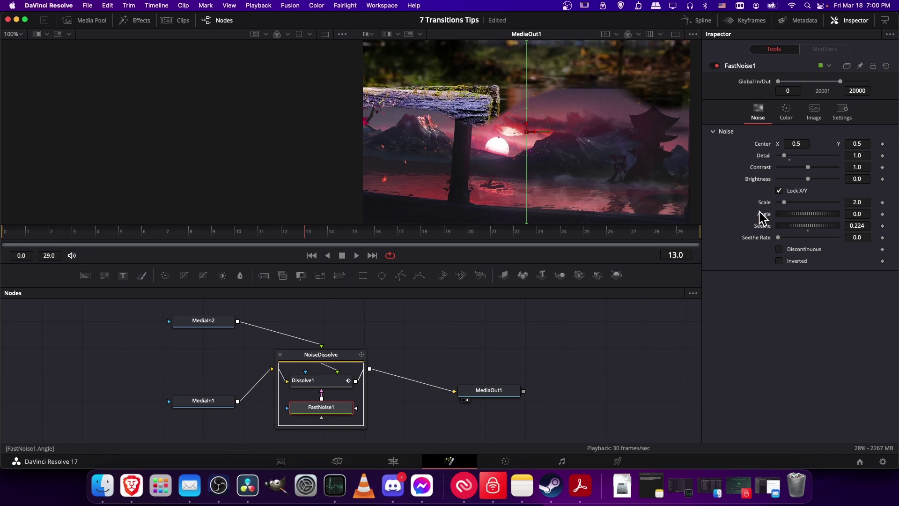
left_click_drag(785, 204, 810, 205)
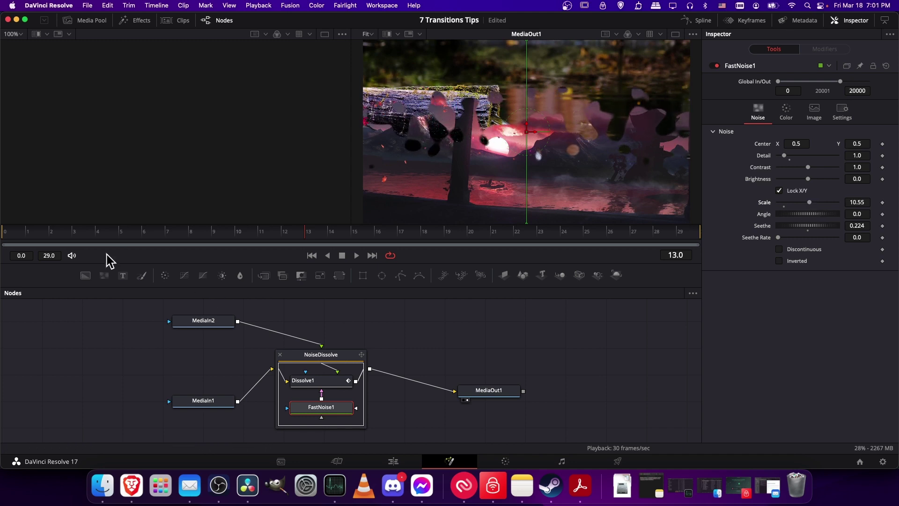
left_click(25, 232)
key("space")
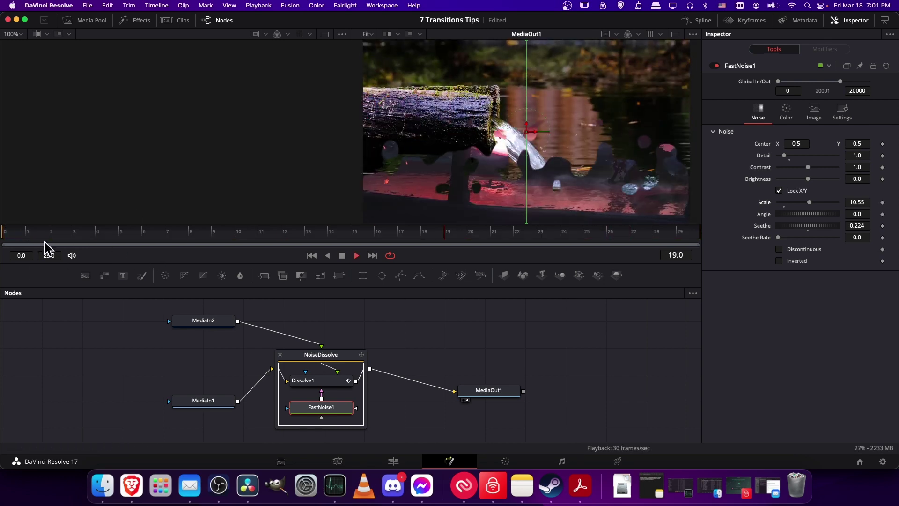
key("space")
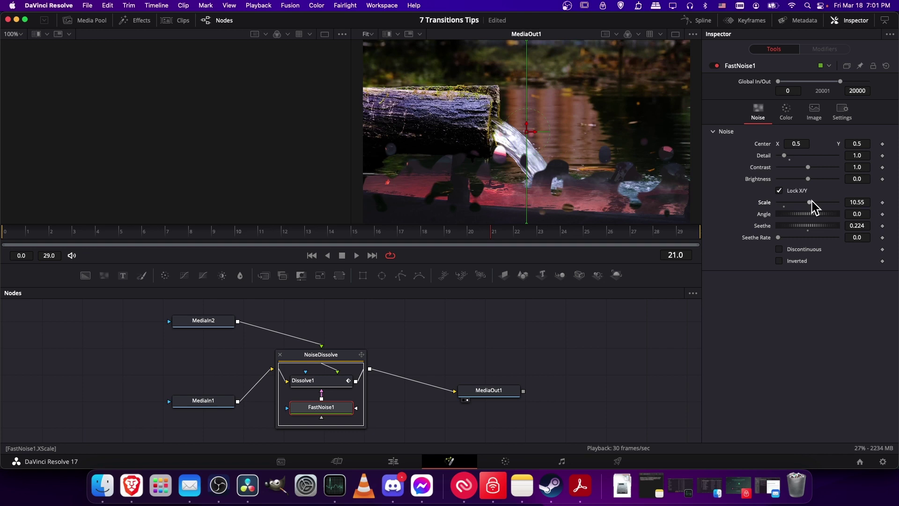
Reduce the noise Scale to 6.46 and set Dissolve1 Softness to 0.26 at frame 14.
left_click_drag(810, 201, 798, 204)
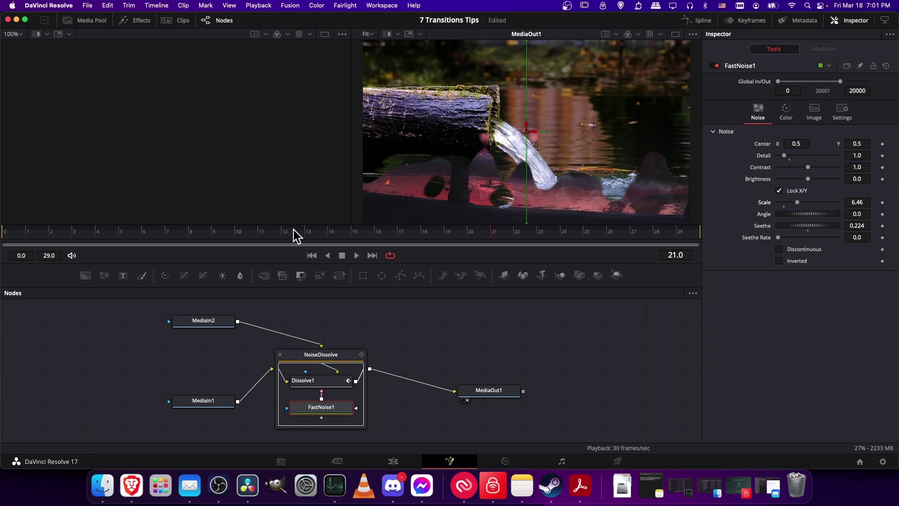
left_click(328, 232)
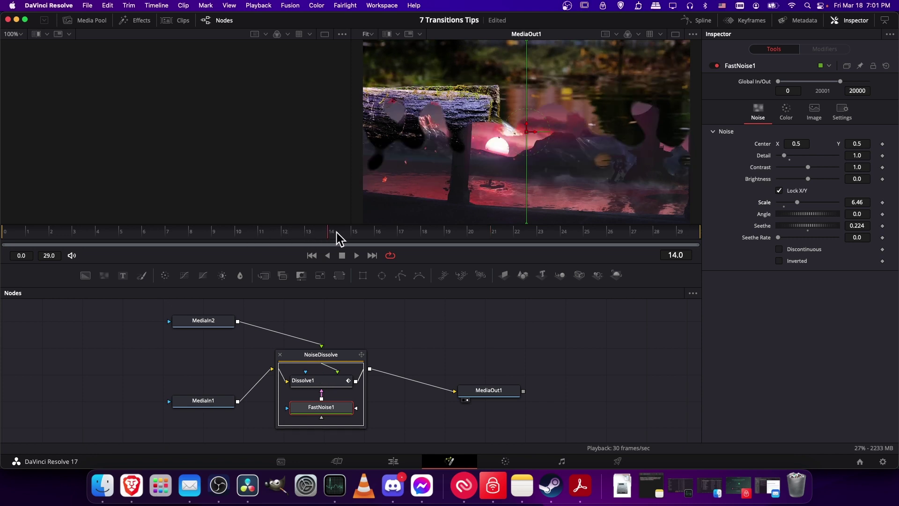
left_click(332, 381)
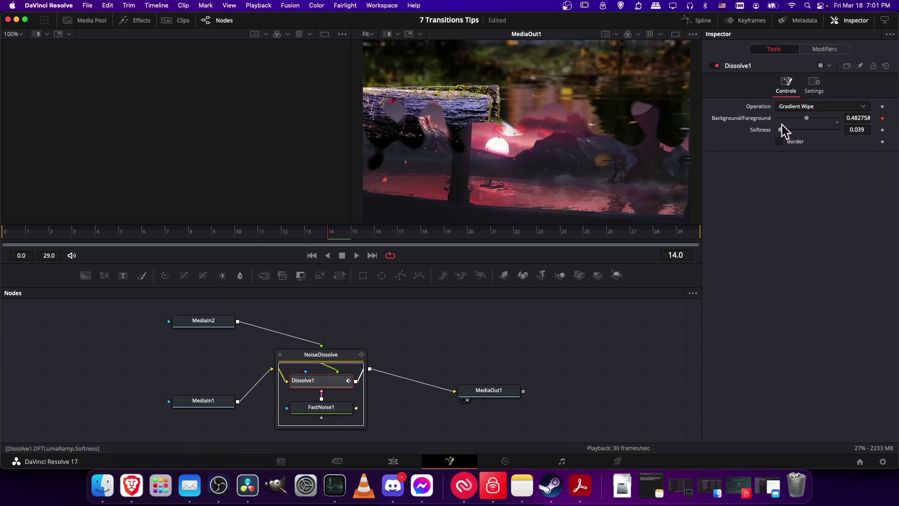
left_click_drag(780, 130, 794, 131)
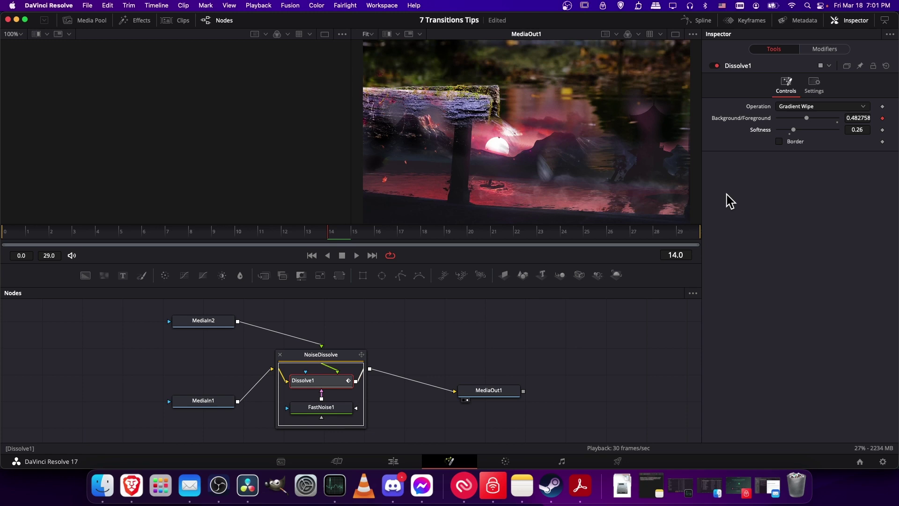
Move MediaOut1 right, add a BrightnessContrast1 node, and unlink the dissolve output from MediaOut1.
left_click_drag(489, 390, 534, 386)
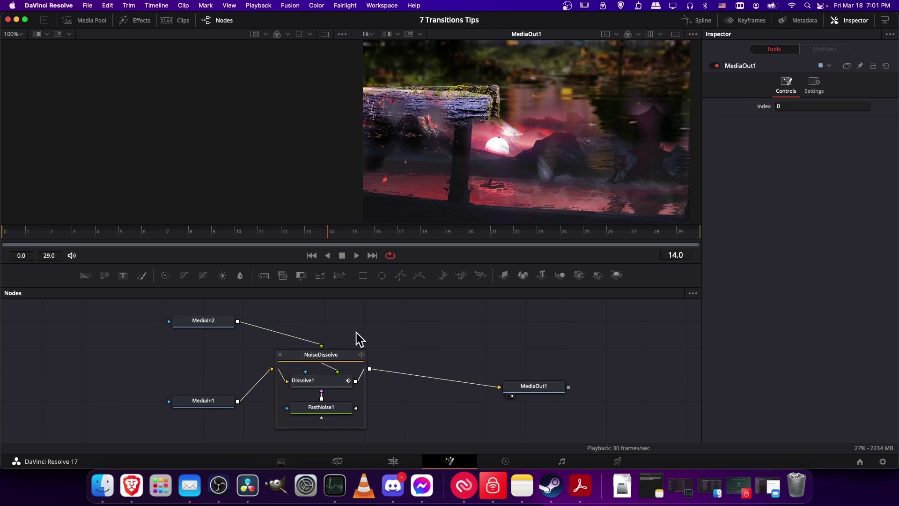
left_click(407, 342)
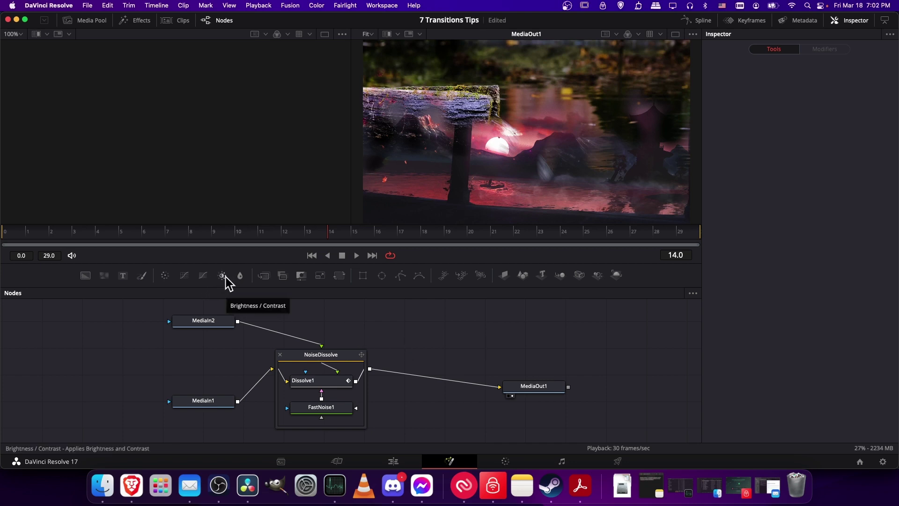
left_click(224, 276)
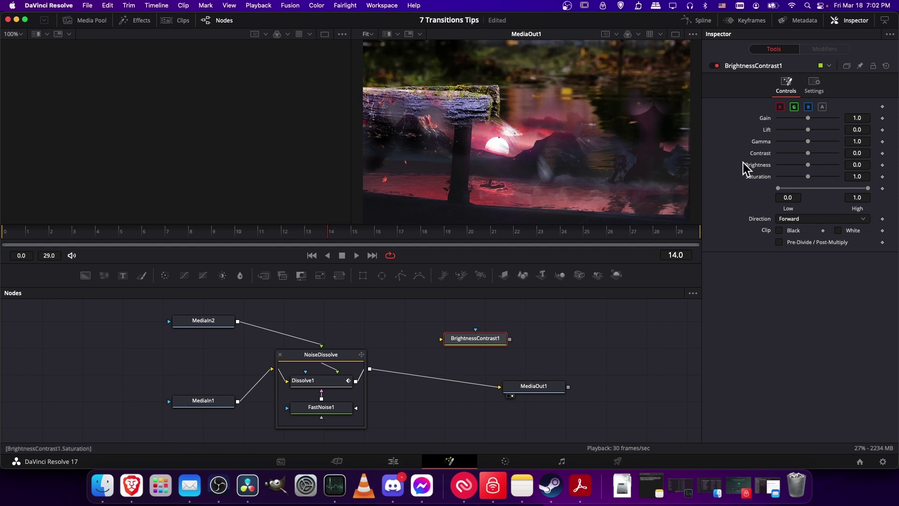
left_click_drag(496, 341, 483, 350)
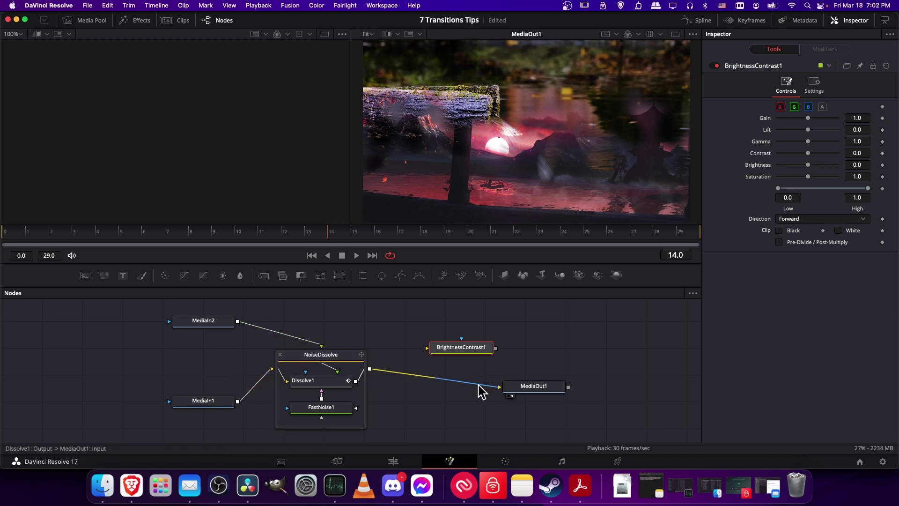
left_click_drag(482, 391, 551, 389)
left_click(431, 386)
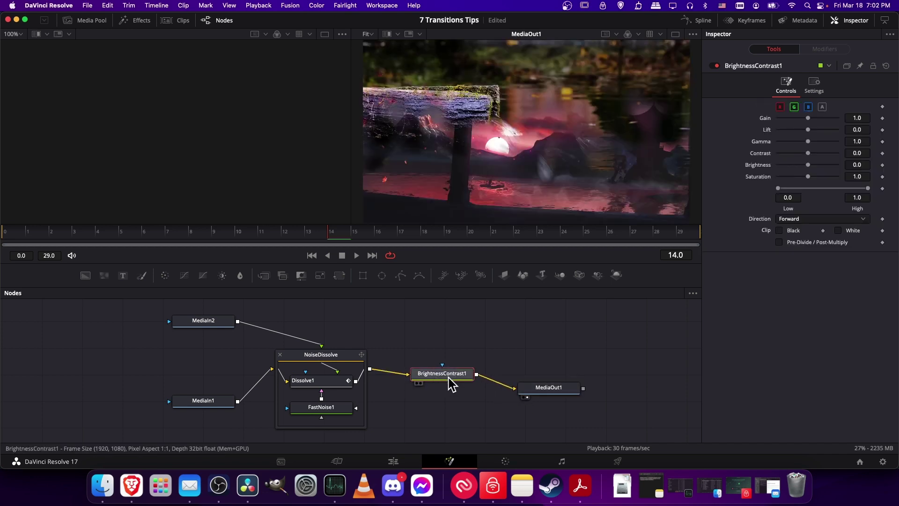
Wire BrightnessContrast1 into the link and keyframe Brightness at -0.09 on frame 14.
left_click_drag(440, 381, 449, 380)
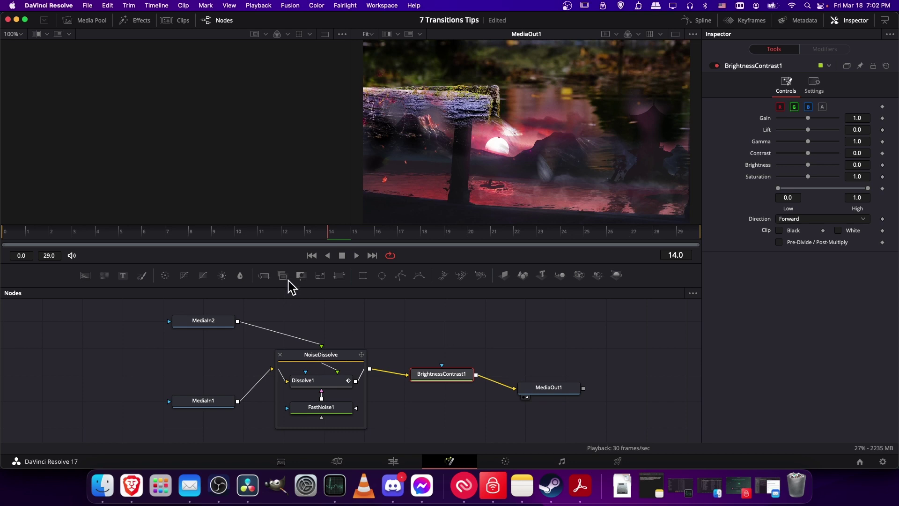
left_click(805, 164)
left_click_drag(806, 165, 805, 165)
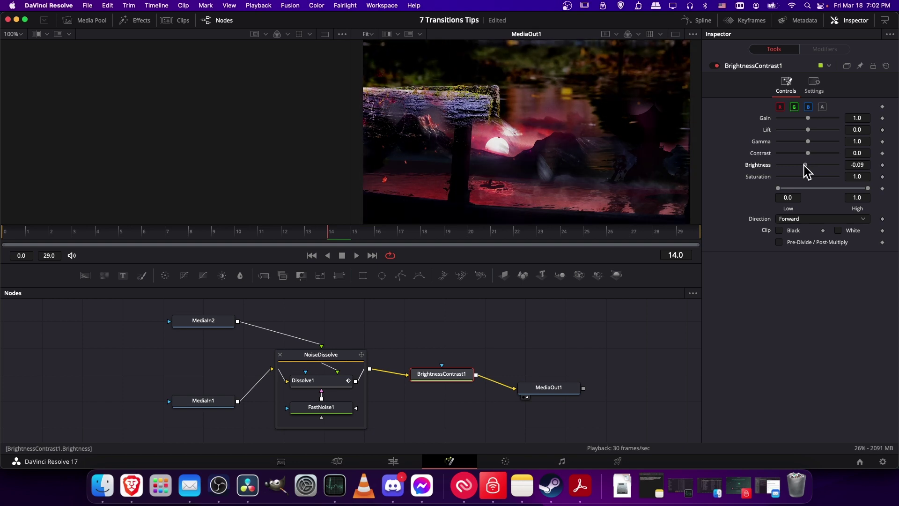
left_click(883, 165)
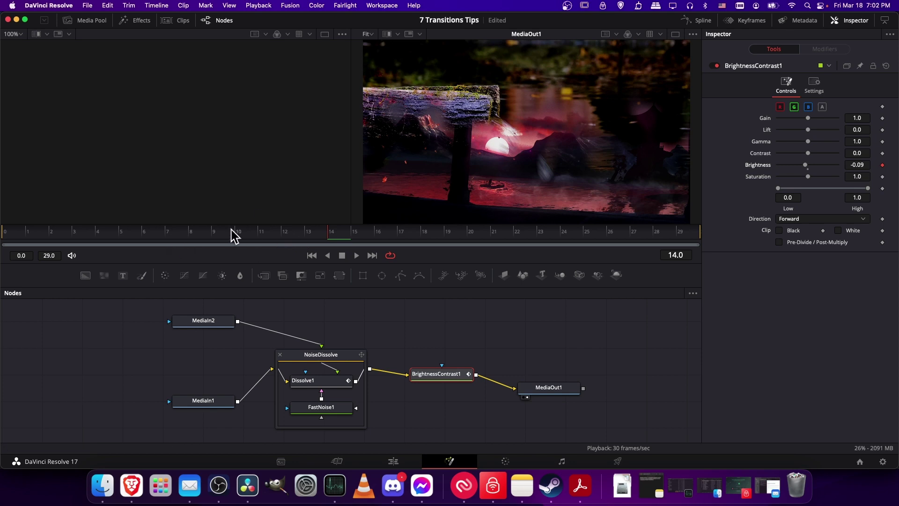
Keyframe Brightness at 0.0 on frame 0.
left_click_drag(64, 236, 4, 232)
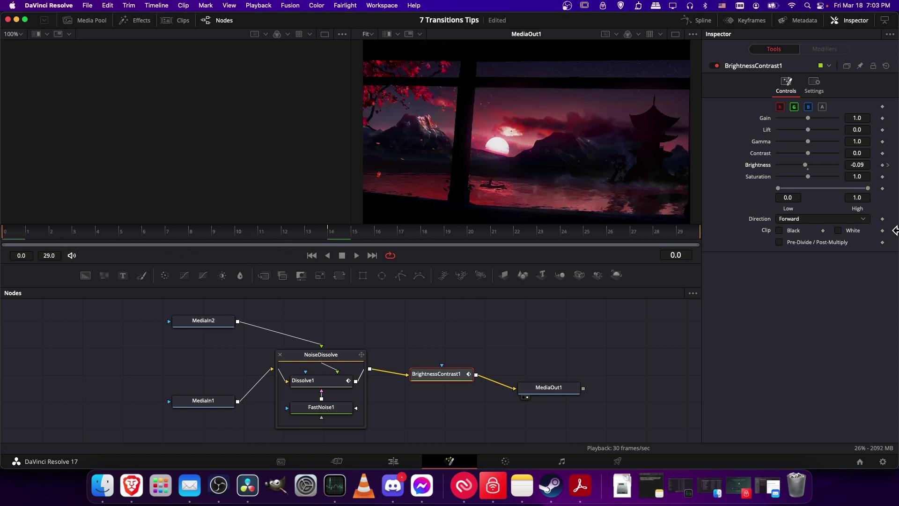
left_click(861, 165)
type("0")
key("Tab")
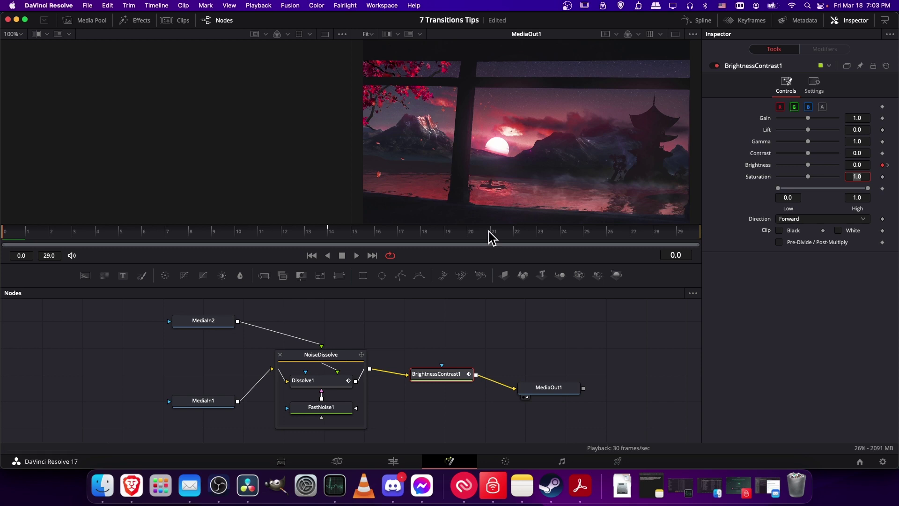
Scrub around frame 13 and back to frame 0, then play the transition to check the darkening.
left_click(327, 233)
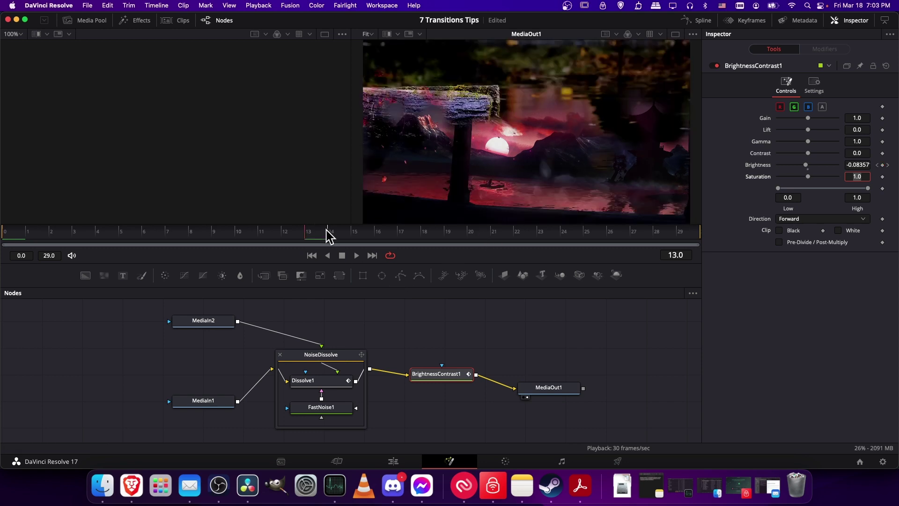
left_click(333, 232)
left_click_drag(333, 232, 41, 233)
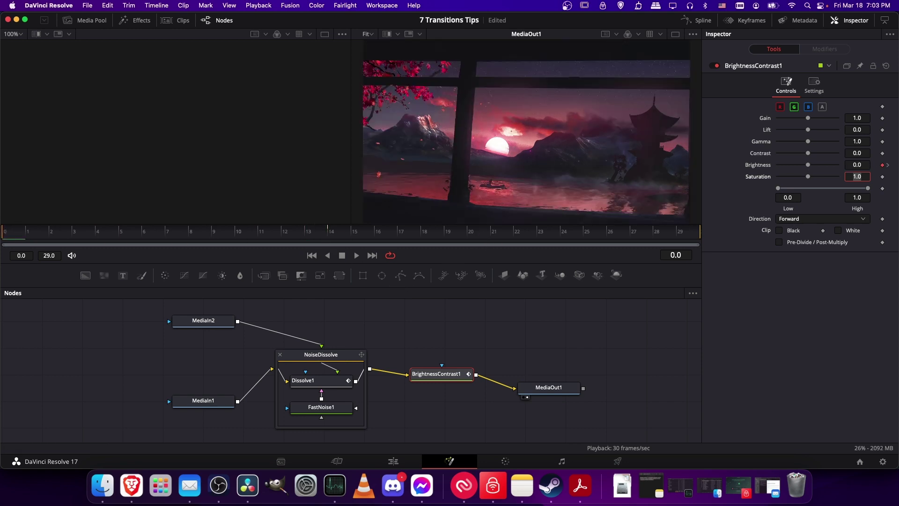
left_click(357, 255)
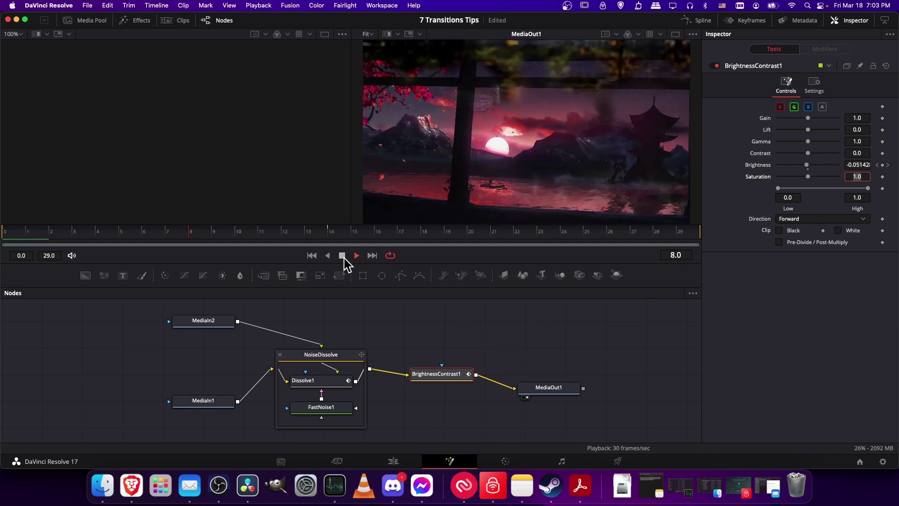
Scrub through the transition and key Brightness to 0.0 at frame 29.
left_click(342, 255)
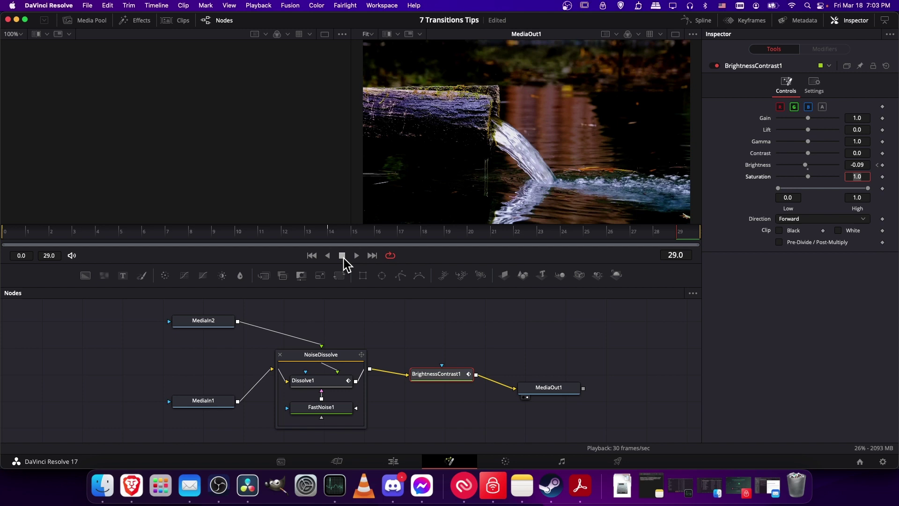
left_click_drag(315, 245, 684, 236)
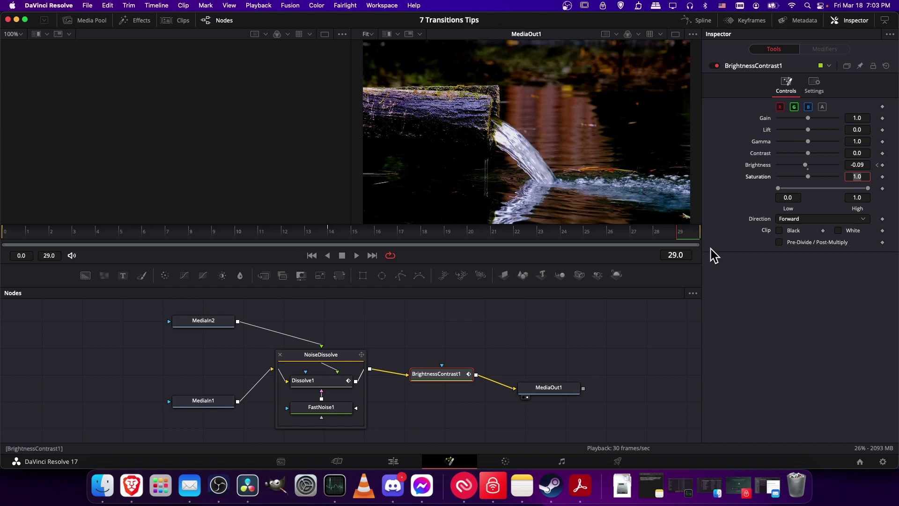
left_click(861, 167)
type("0")
key("Tab")
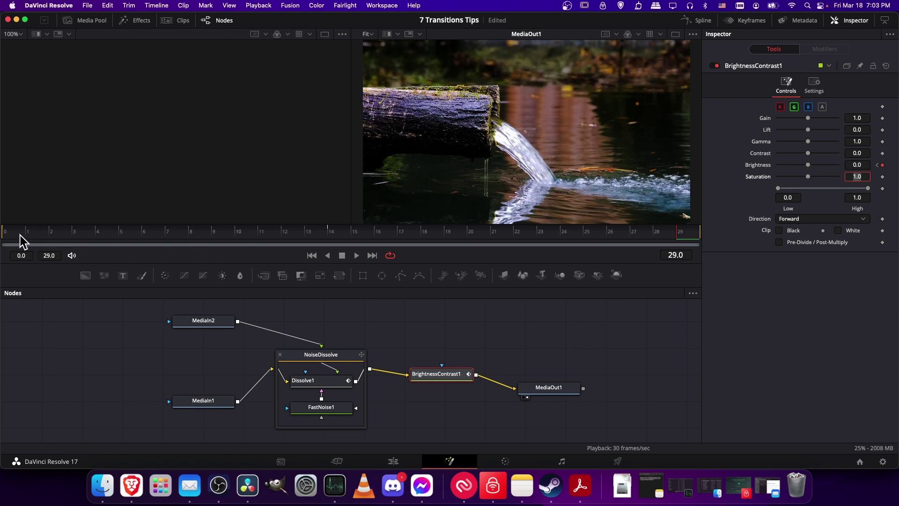
Play the finished transition from its start to preview the darkening fade.
left_click_drag(18, 235, 4, 236)
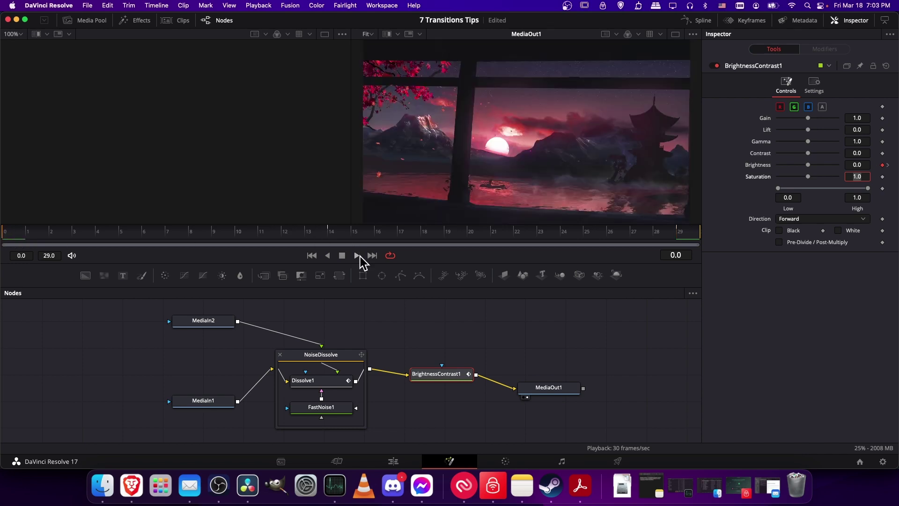
left_click(359, 255)
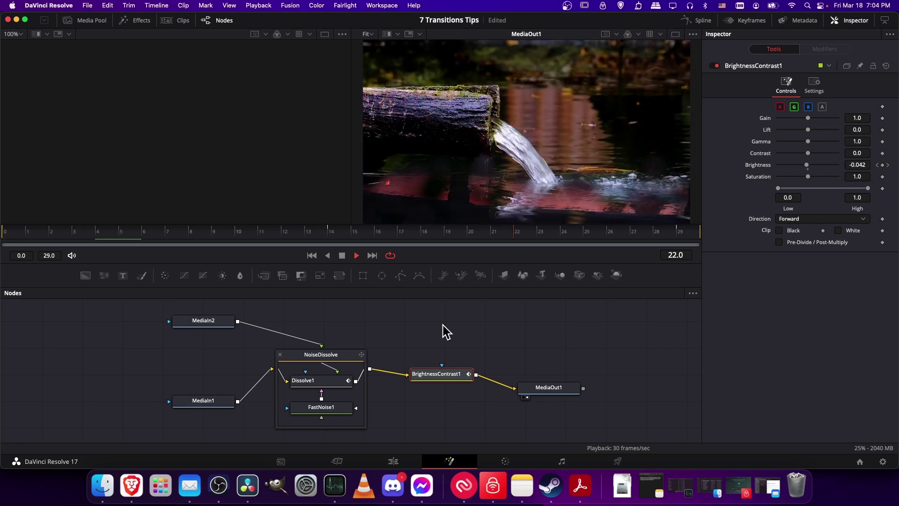
key("space")
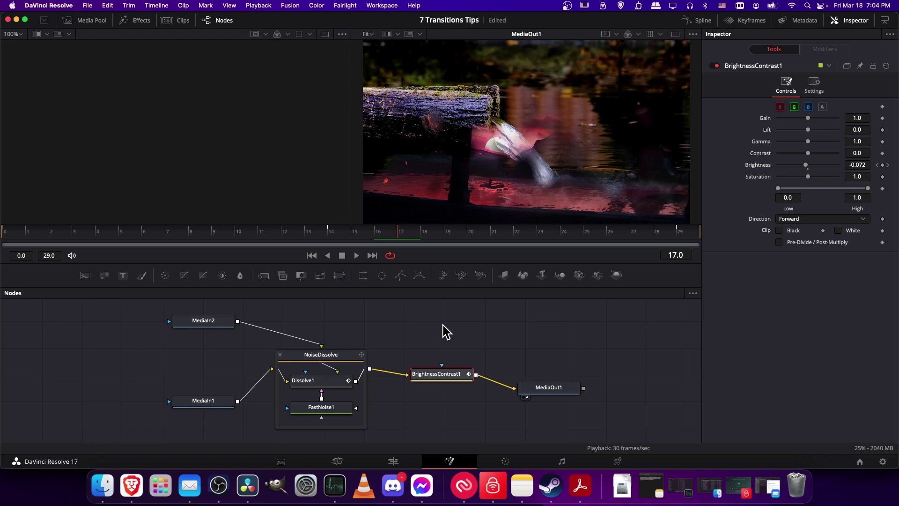
From the Edit page, save the timeline's Noise Dissolve as preset 'Noise Dissolve - Darkness Varient'.
left_click(404, 457)
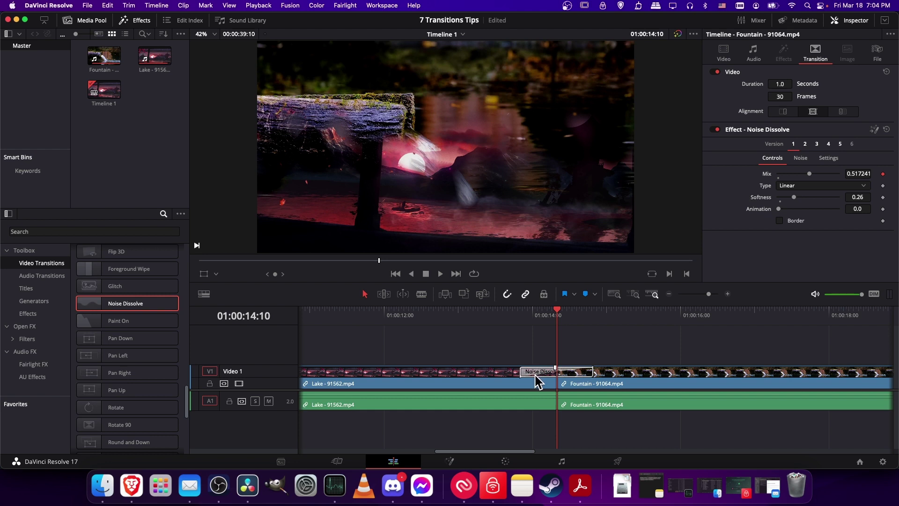
right_click(537, 377)
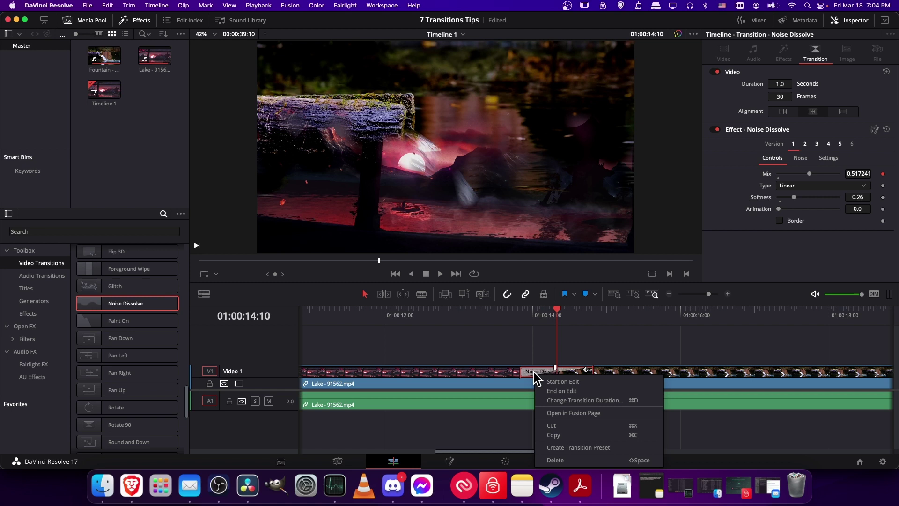
left_click(571, 448)
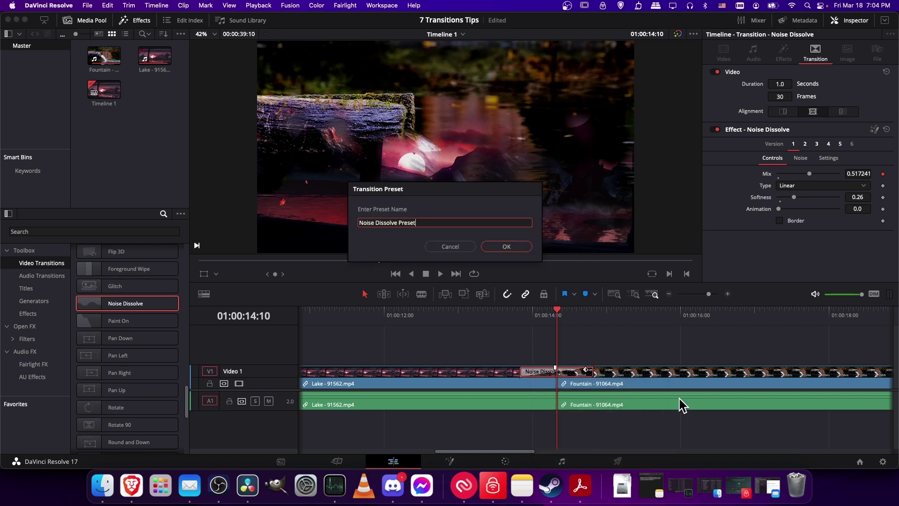
key("BackSpace")
key("BackSpace")
key("BackSpace")
key("BackSpace")
key("BackSpace")
key("BackSpace")
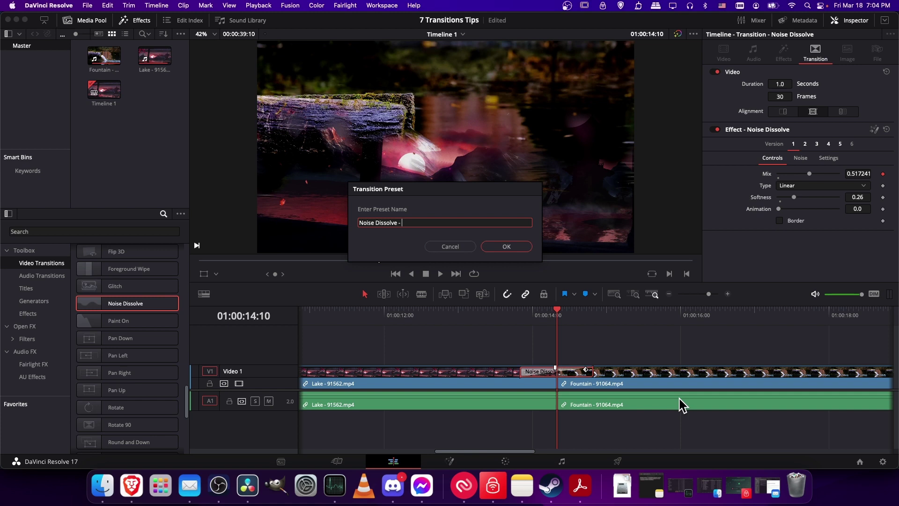
type("- Darkness Varient")
left_click(506, 247)
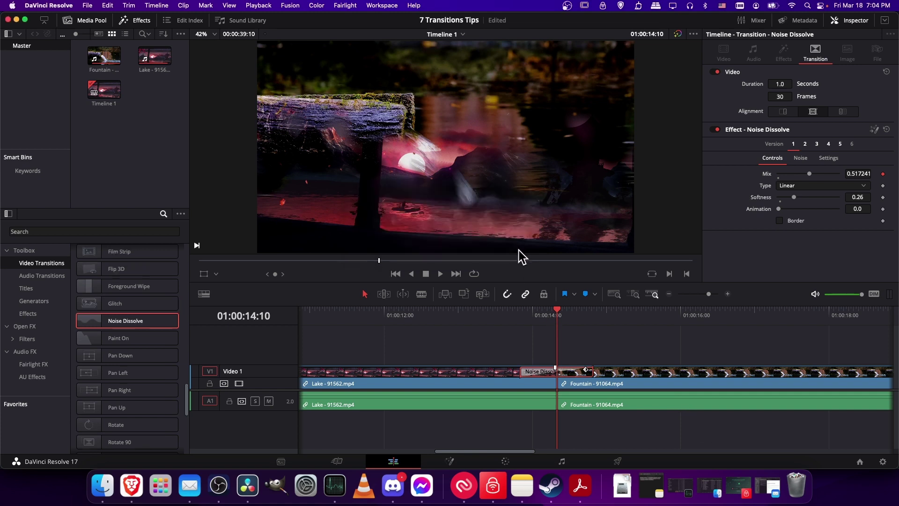
scroll(151, 375, "down", 15)
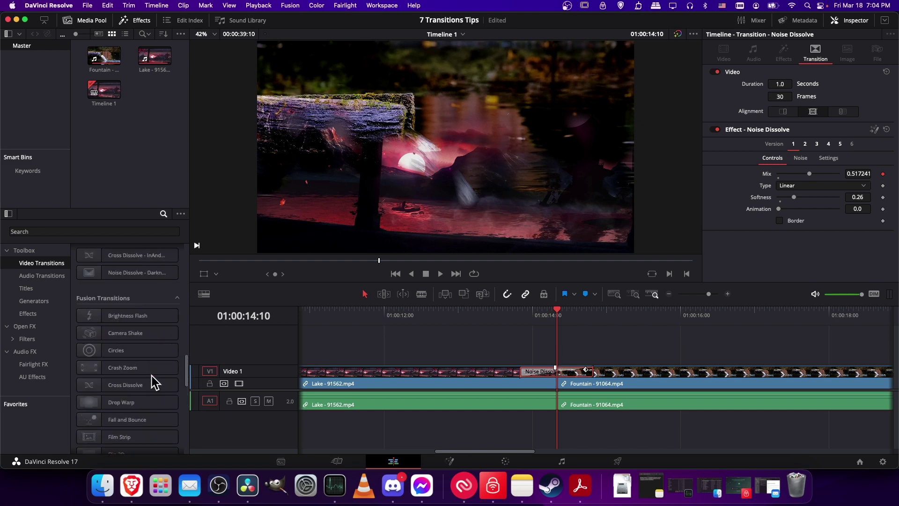
scroll(152, 376, "up", 3)
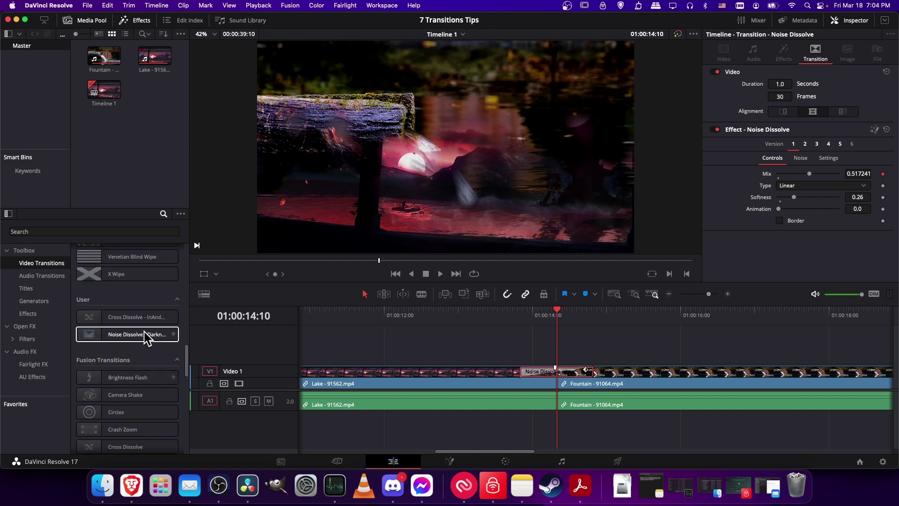
Place the Lake clip after Fountain on Video 1 and trim their cut point.
left_click(146, 333)
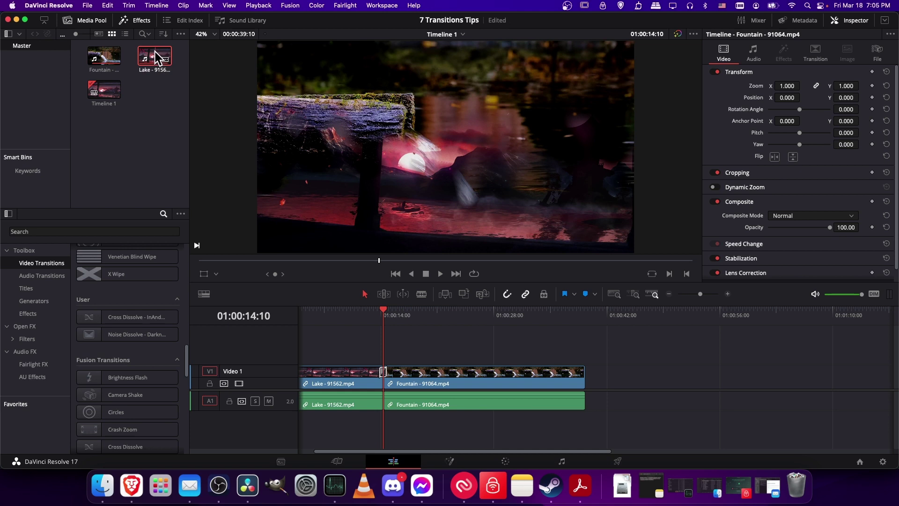
left_click_drag(156, 51, 595, 396)
left_click_drag(701, 294, 706, 295)
key("t")
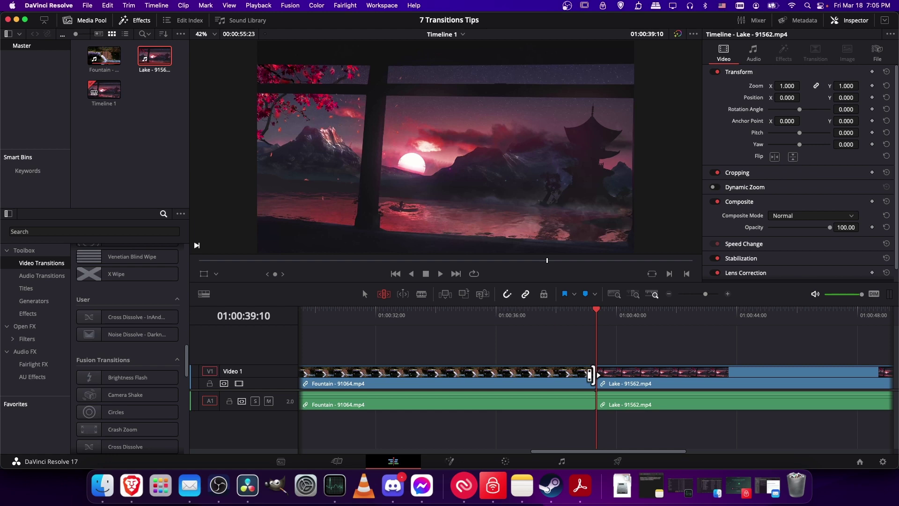
mouse_move(590, 375)
left_mouse_down()
mouse_move(581, 374)
mouse_move(602, 370)
left_mouse_up()
Apply the Noise Dissolve - Darkness Varient preset at the Fountain–Lake cut and replay it.
left_click_drag(93, 334, 573, 370)
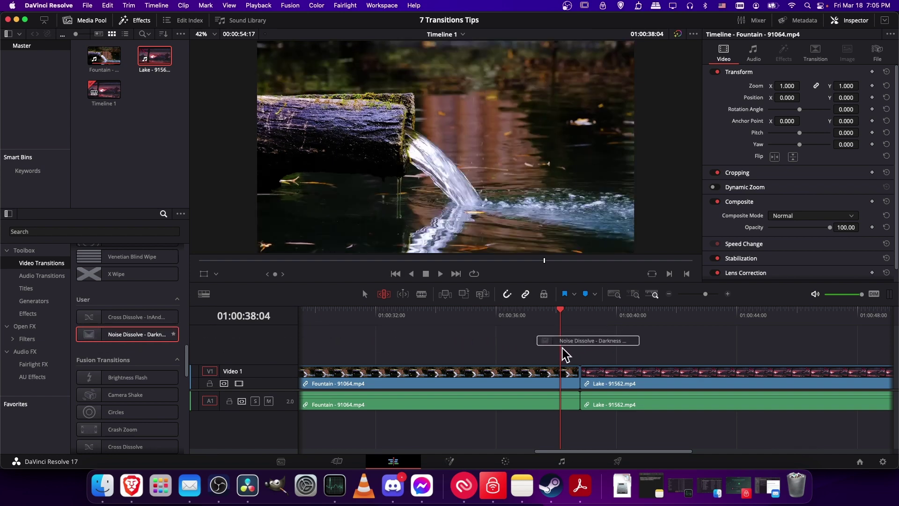
key("space")
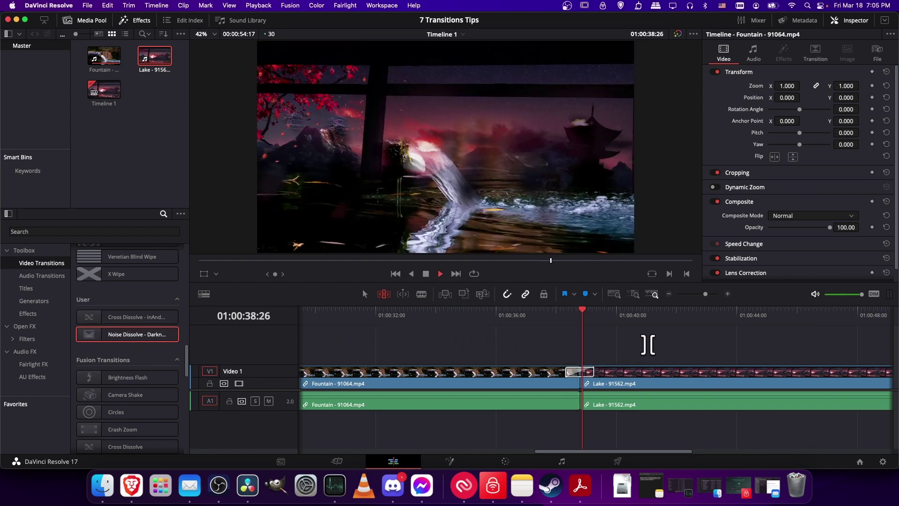
key("space")
left_click(566, 323)
key("space")
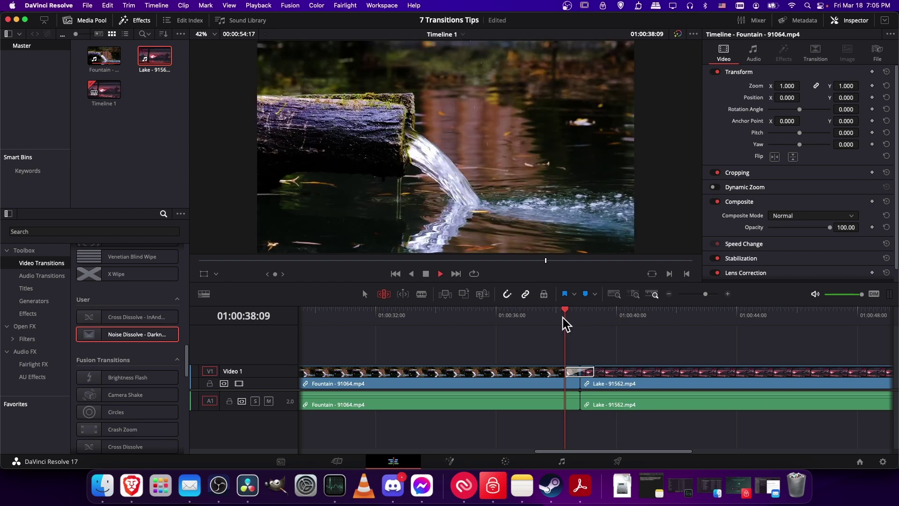
left_click(564, 318)
key("space")
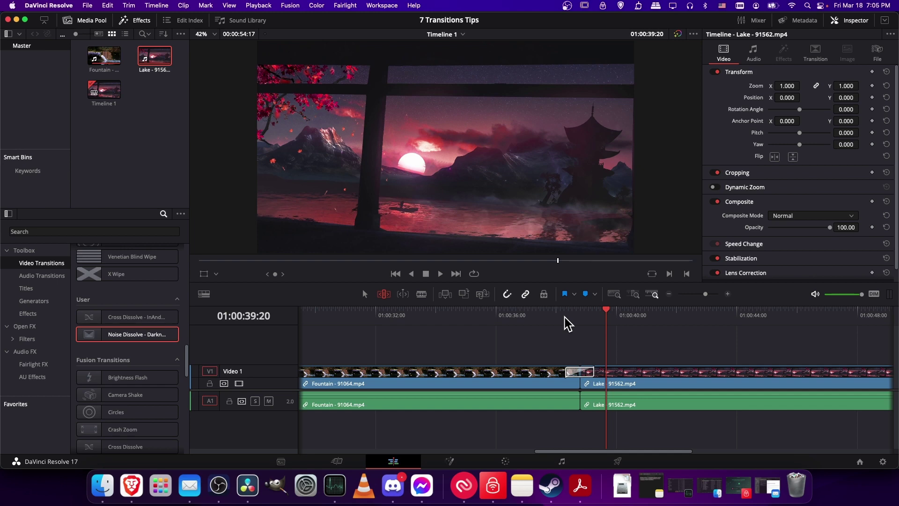
left_click(565, 322)
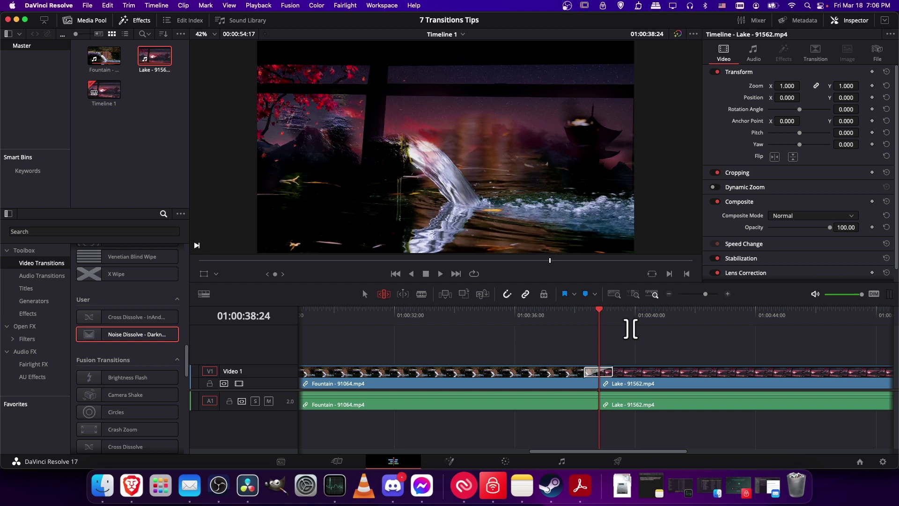